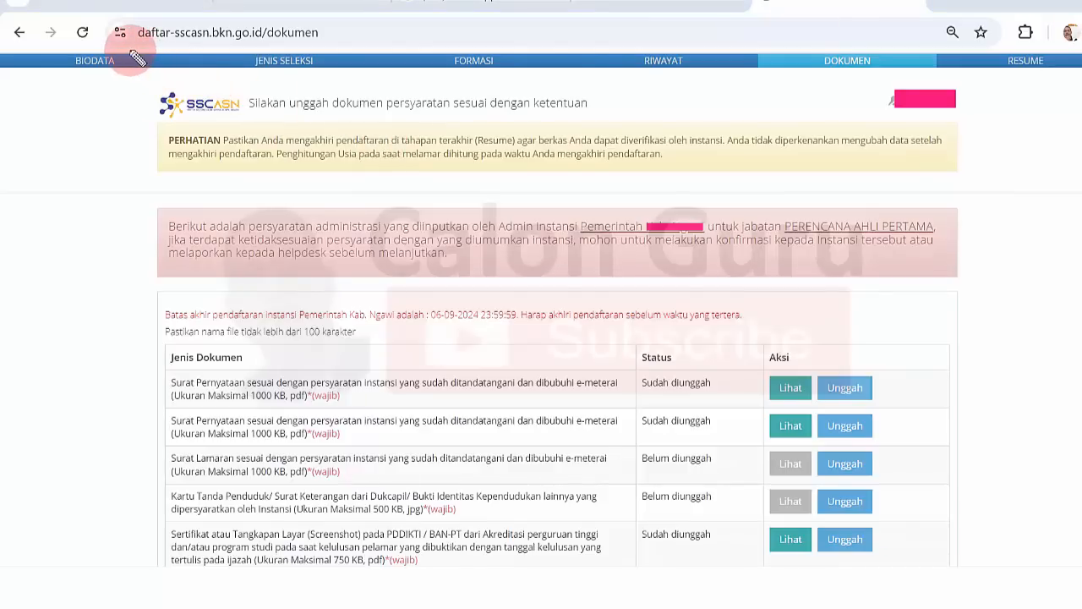
Circle the BIODATA, JENIS SELEKSI, FORMASI and RIWAYAT stages of the registration page with the annotation pen
{"action": "mouse_move", "coordinate": [122, 53]}
{"action": "left_mouse_down"}
{"action": "mouse_move", "coordinate": [59, 60]}
{"action": "mouse_move", "coordinate": [128, 79]}
{"action": "mouse_move", "coordinate": [113, 53]}
{"action": "left_mouse_up"}
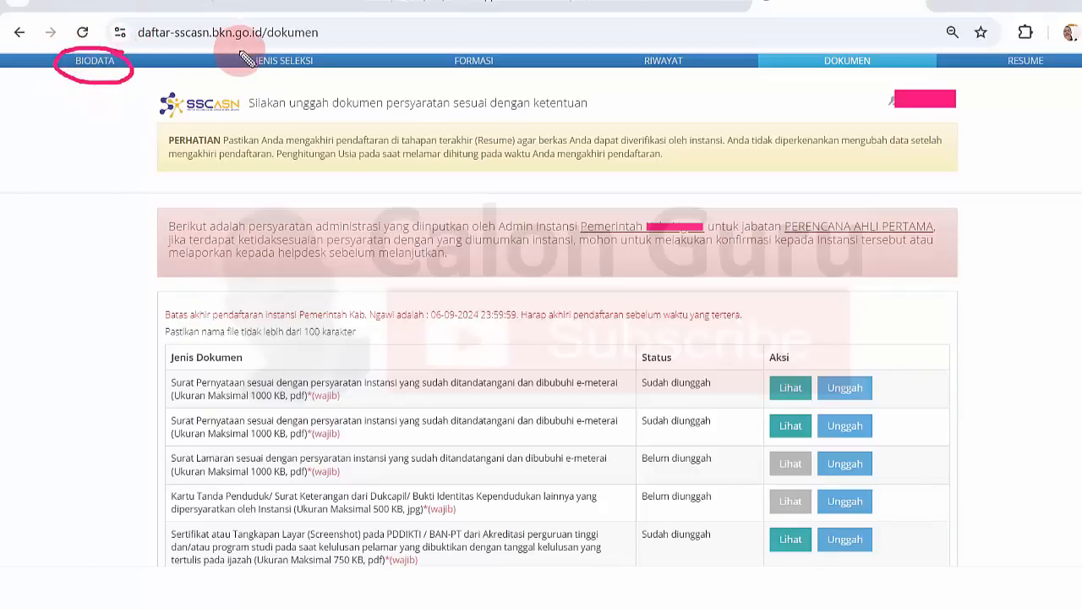
{"action": "mouse_move", "coordinate": [298, 54]}
{"action": "left_mouse_down"}
{"action": "mouse_move", "coordinate": [268, 46]}
{"action": "mouse_move", "coordinate": [255, 82]}
{"action": "mouse_move", "coordinate": [314, 52]}
{"action": "left_mouse_up"}
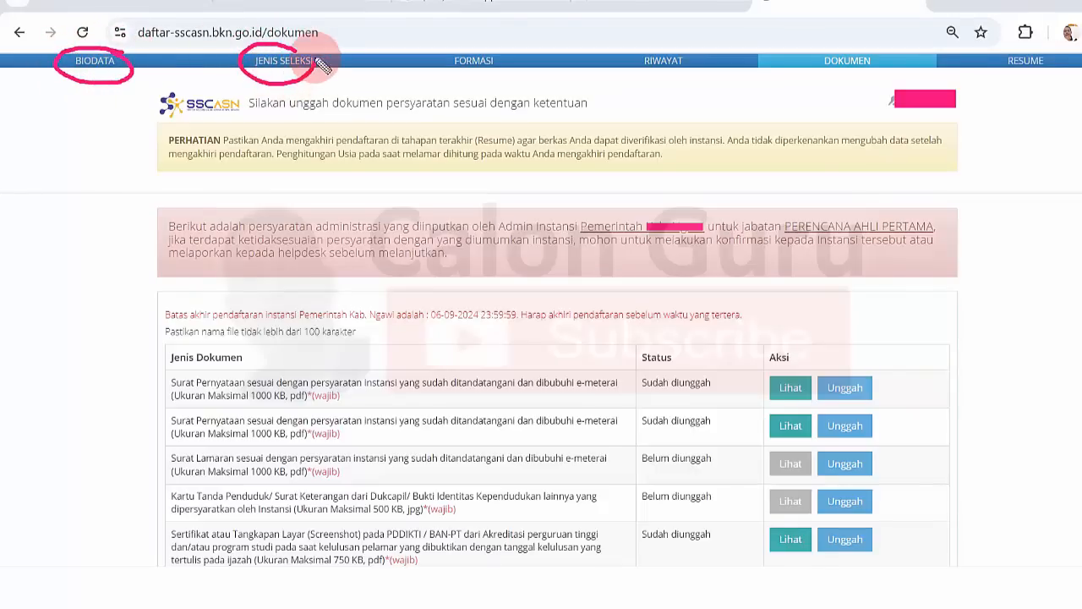
{"action": "mouse_move", "coordinate": [515, 47]}
{"action": "left_mouse_down"}
{"action": "mouse_move", "coordinate": [439, 54]}
{"action": "mouse_move", "coordinate": [475, 77]}
{"action": "left_mouse_up"}
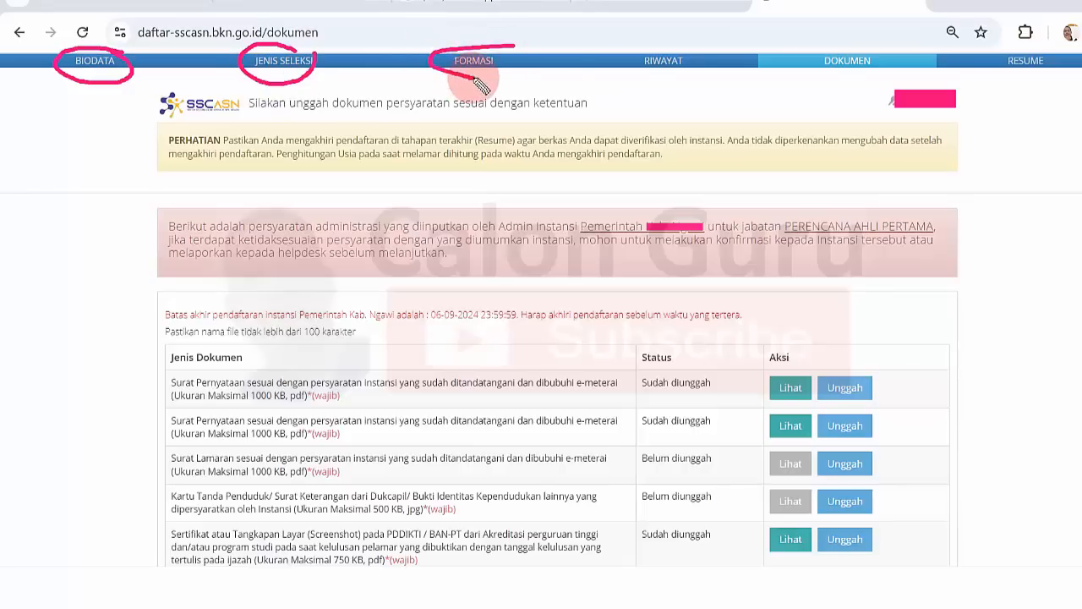
{"action": "mouse_move", "coordinate": [690, 44]}
{"action": "left_mouse_down"}
{"action": "mouse_move", "coordinate": [624, 67]}
{"action": "mouse_move", "coordinate": [687, 68]}
{"action": "mouse_move", "coordinate": [692, 56]}
{"action": "left_mouse_up"}
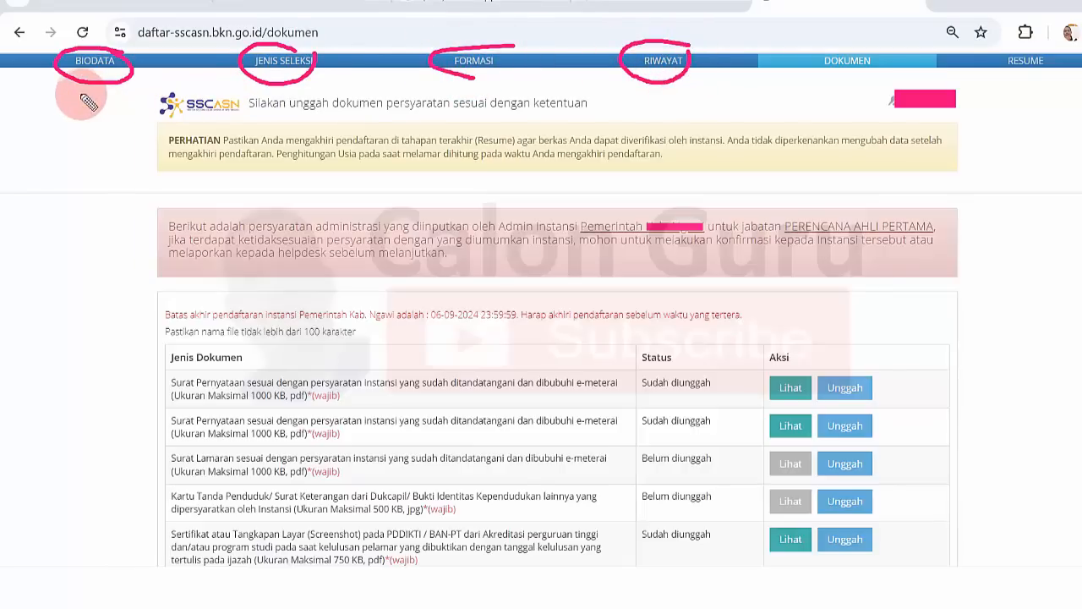
Underline the BIODATA, JENIS SELEKSI, FORMASI and RIWAYAT stages and circle the DOKUMEN stage with the annotation pen
{"action": "left_click_drag", "start_coordinate": [76, 96], "coordinate": [108, 100]}
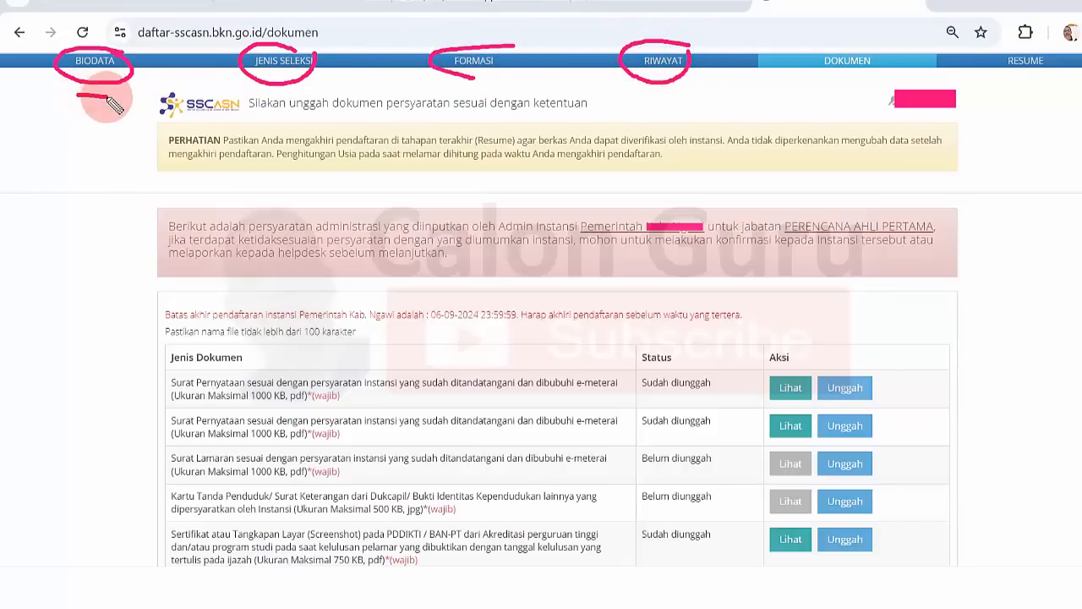
{"action": "left_click_drag", "start_coordinate": [262, 90], "coordinate": [296, 97]}
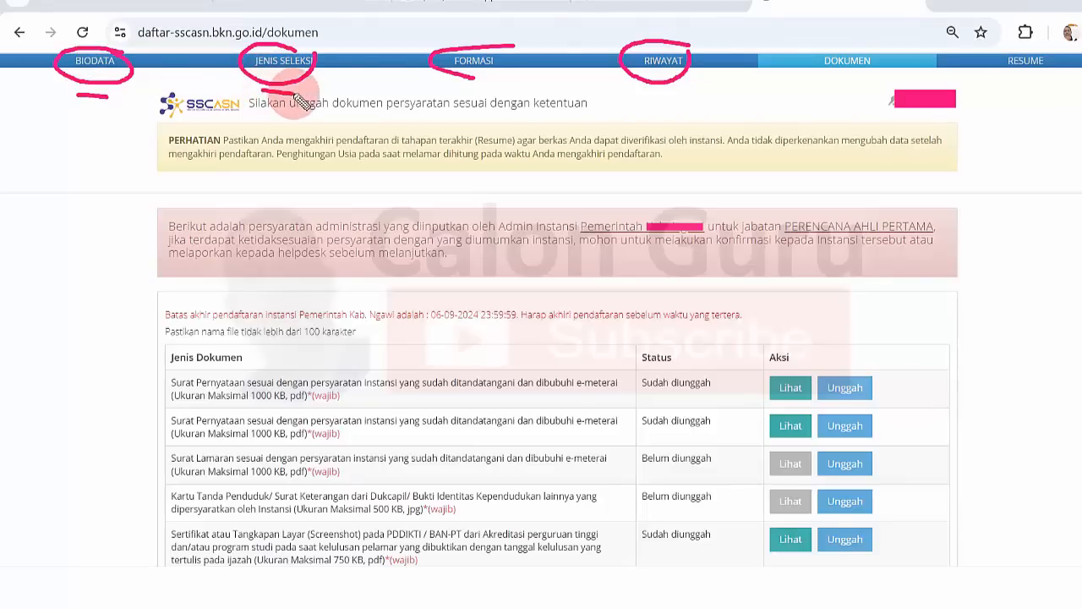
{"action": "left_click_drag", "start_coordinate": [451, 82], "coordinate": [499, 83]}
{"action": "left_click_drag", "start_coordinate": [645, 87], "coordinate": [681, 92]}
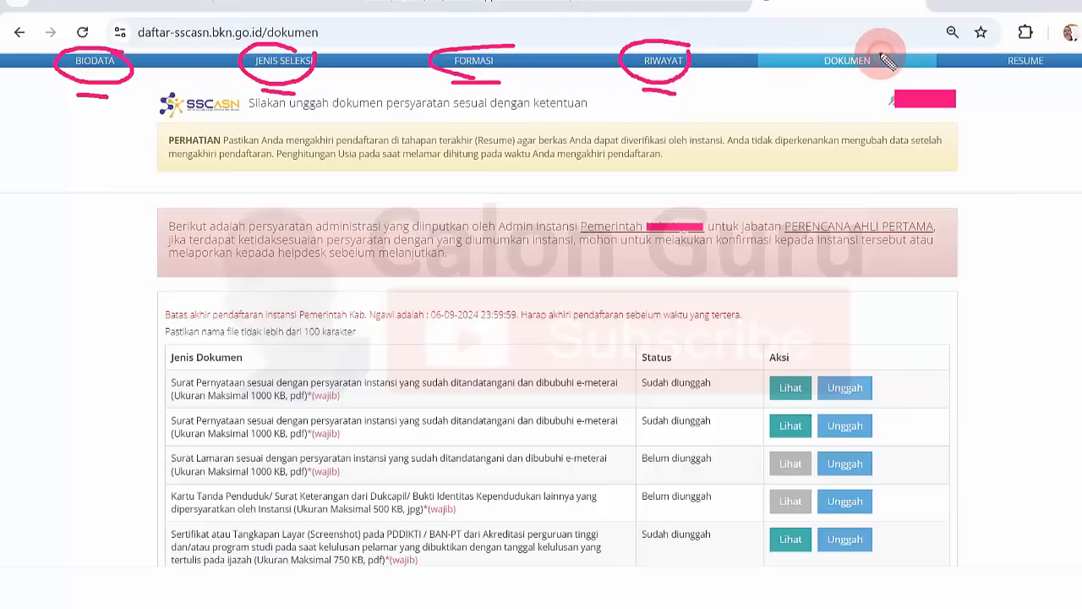
{"action": "mouse_move", "coordinate": [884, 56]}
{"action": "left_mouse_down"}
{"action": "mouse_move", "coordinate": [837, 48]}
{"action": "mouse_move", "coordinate": [808, 76]}
{"action": "mouse_move", "coordinate": [879, 61]}
{"action": "left_mouse_up"}
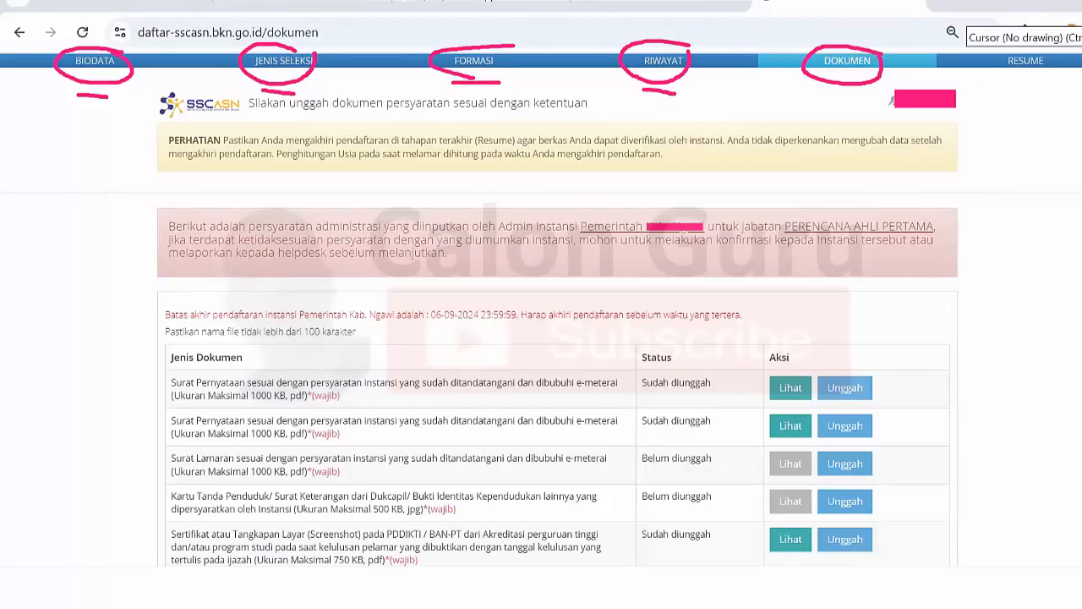
{"action": "left_click", "coordinate": [1079, 11]}
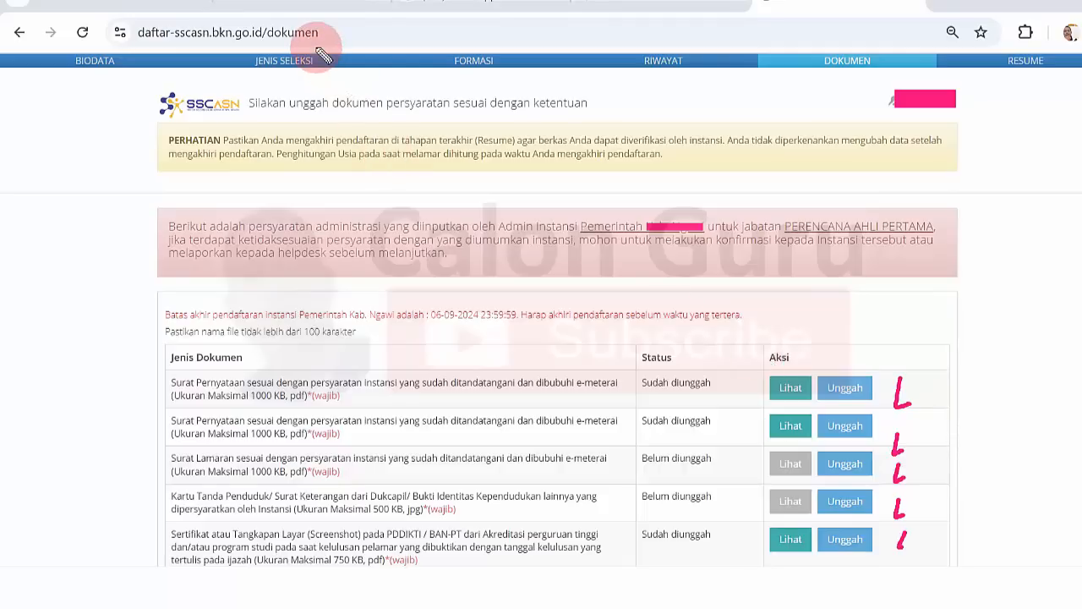
Circle the JENIS SELEKSI and FORMASI stages with the annotation pen
{"action": "mouse_move", "coordinate": [318, 47]}
{"action": "left_mouse_down"}
{"action": "mouse_move", "coordinate": [245, 47]}
{"action": "mouse_move", "coordinate": [316, 75]}
{"action": "left_mouse_up"}
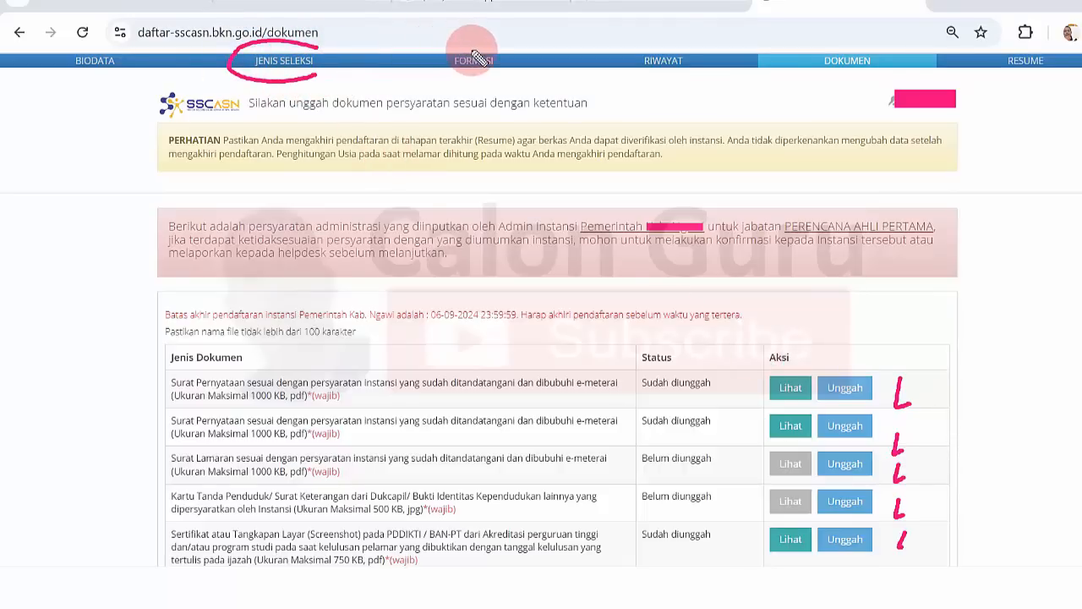
{"action": "mouse_move", "coordinate": [494, 53]}
{"action": "left_mouse_down"}
{"action": "mouse_move", "coordinate": [436, 72]}
{"action": "mouse_move", "coordinate": [487, 78]}
{"action": "mouse_move", "coordinate": [507, 68]}
{"action": "left_mouse_up"}
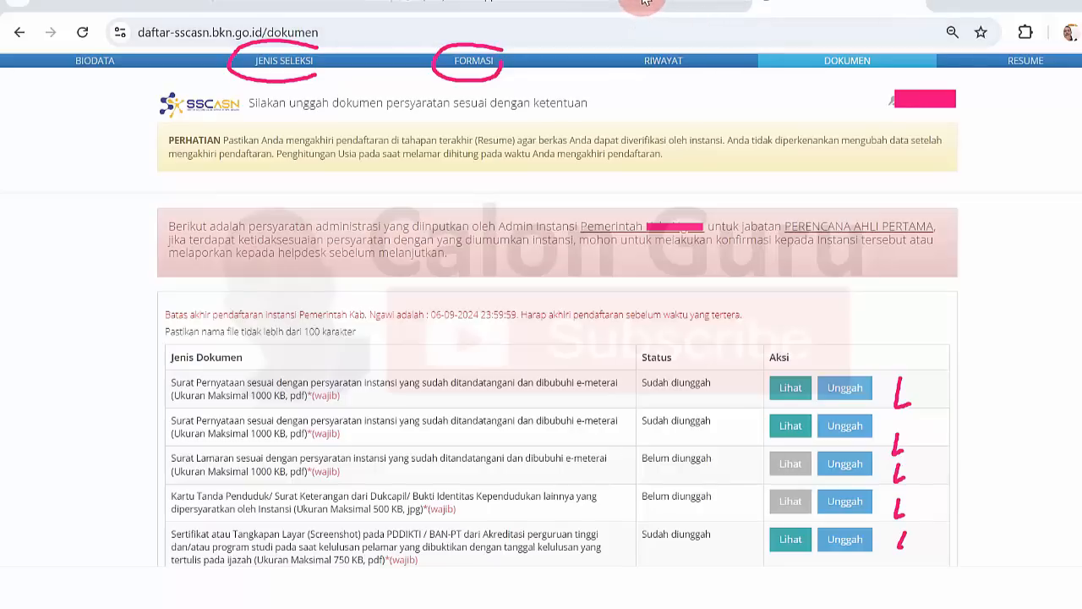
Highlight the "Ketentuan unggah dokumen" heading and the accepted file format rule below the document table
{"action": "scroll", "coordinate": [1027, 157], "scroll_direction": "down", "scroll_amount": 4}
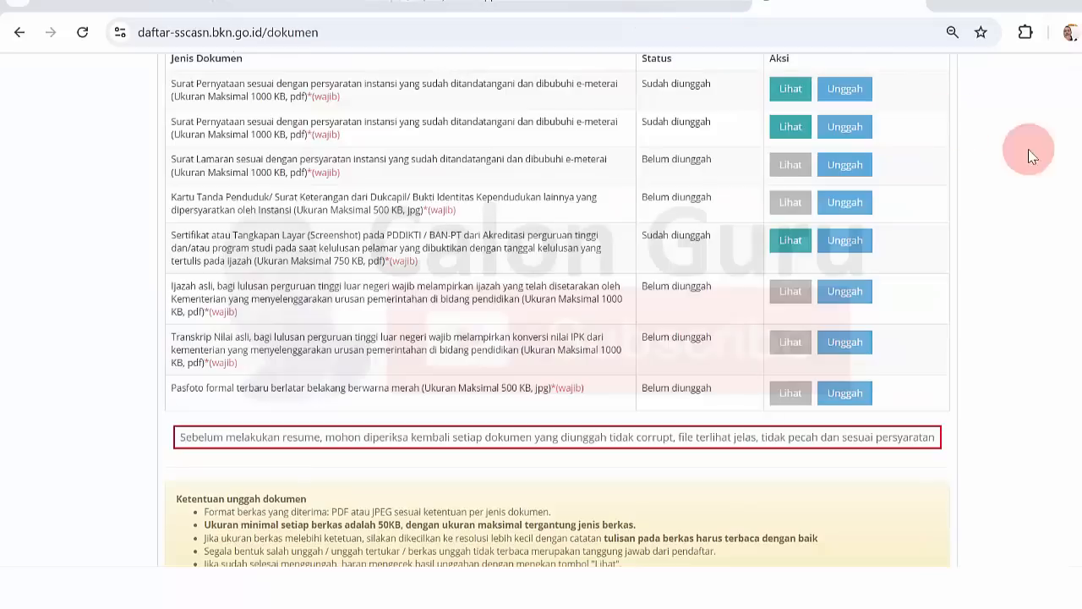
{"action": "scroll", "coordinate": [399, 230], "scroll_direction": "down", "scroll_amount": 3}
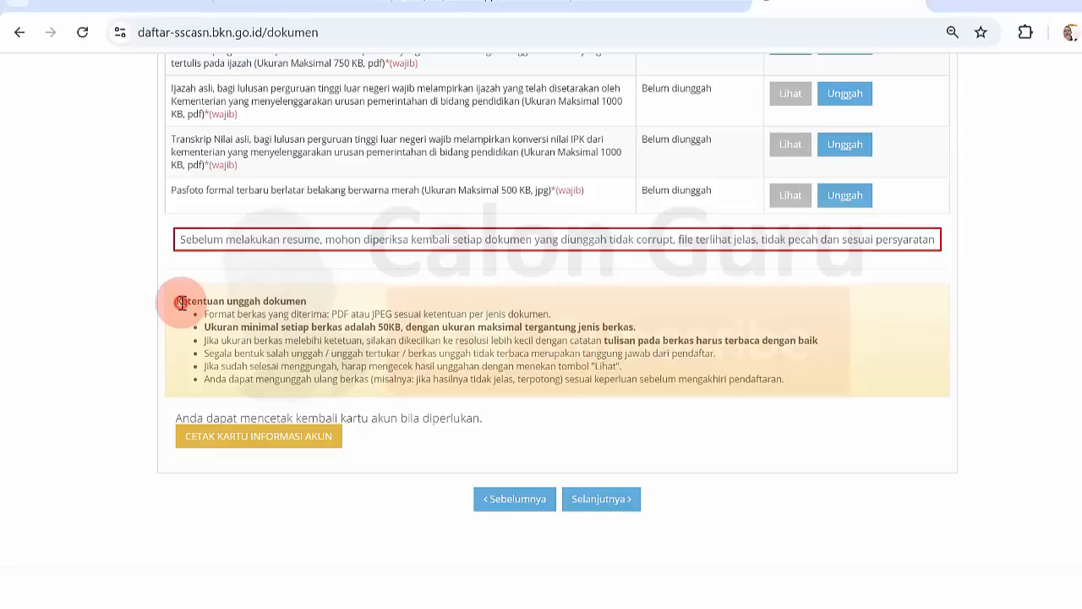
{"action": "left_click_drag", "start_coordinate": [180, 302], "coordinate": [289, 301]}
{"action": "left_click", "coordinate": [290, 301]}
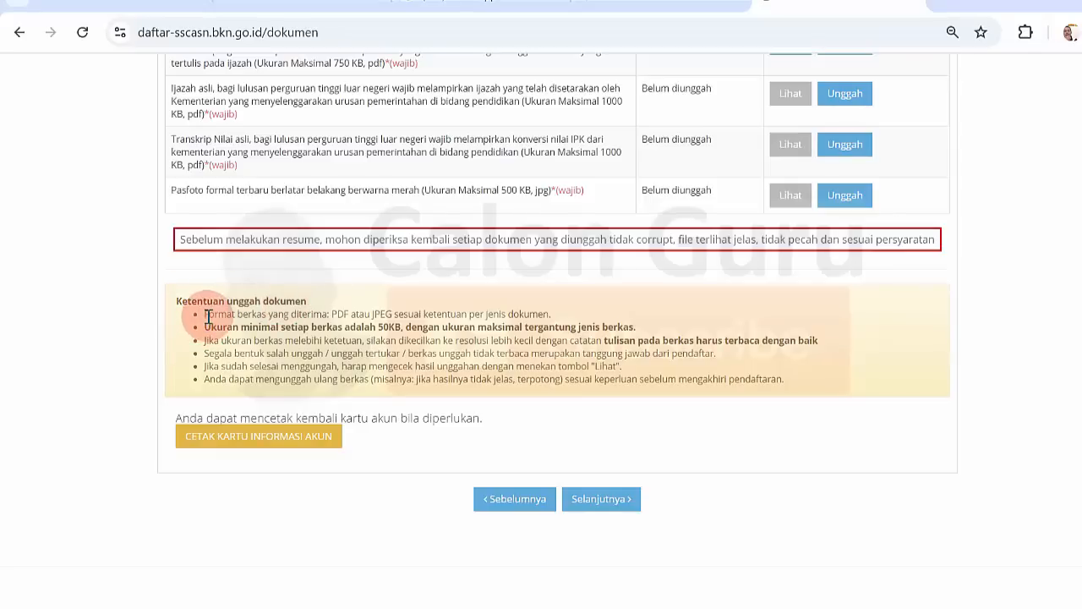
{"action": "left_click_drag", "start_coordinate": [209, 314], "coordinate": [533, 311]}
{"action": "left_click", "coordinate": [533, 311]}
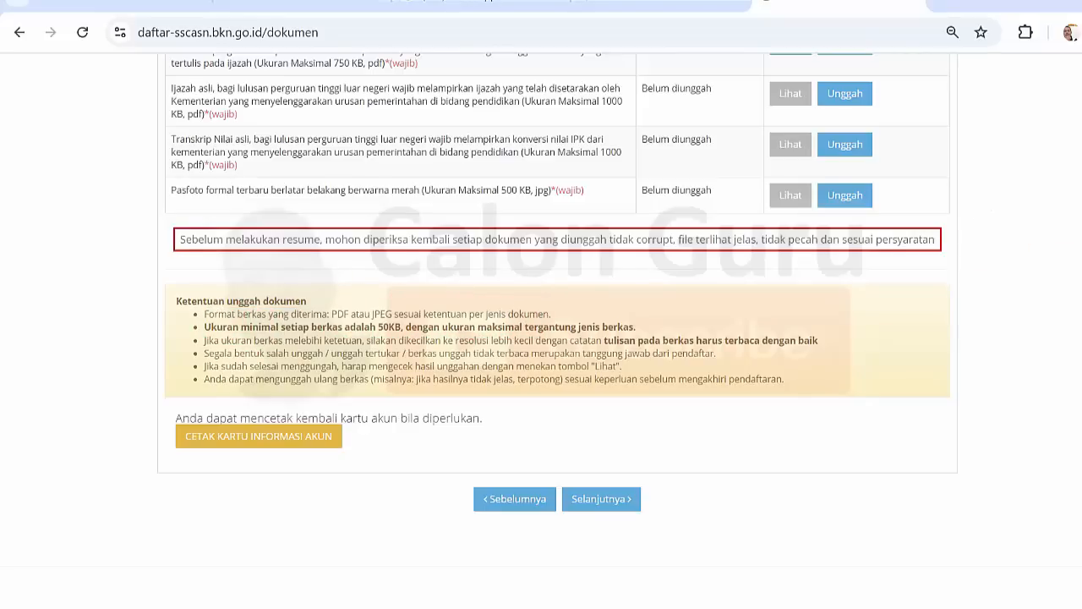
Highlight the pdf requirement of the first Surat Pernyataan and the jpg requirement of the Pasfoto in the document table
{"action": "scroll", "coordinate": [1005, 237], "scroll_direction": "up", "scroll_amount": 2}
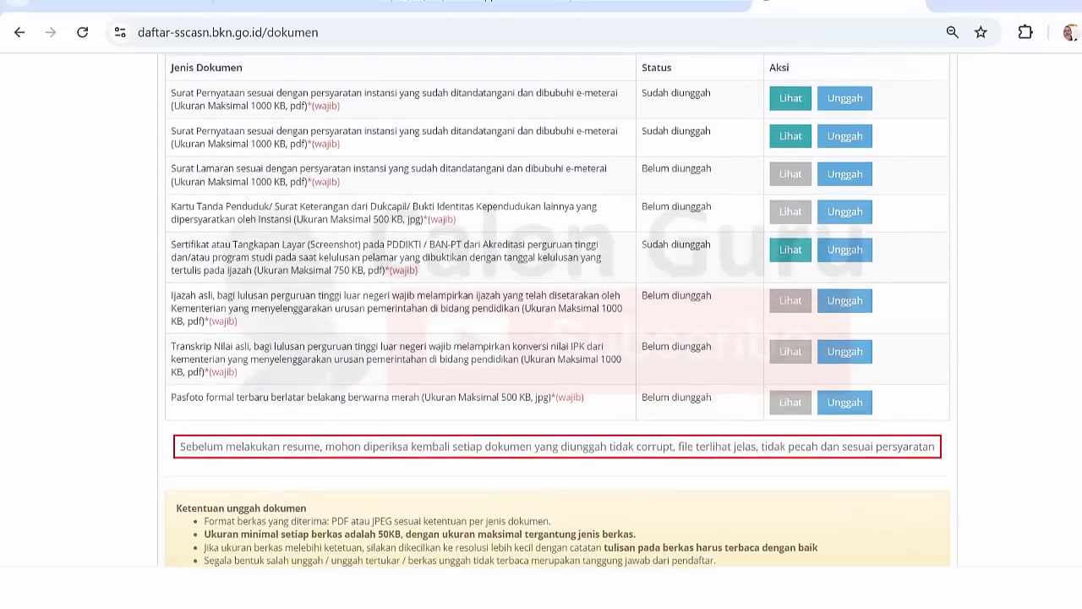
{"action": "double_click", "coordinate": [297, 106]}
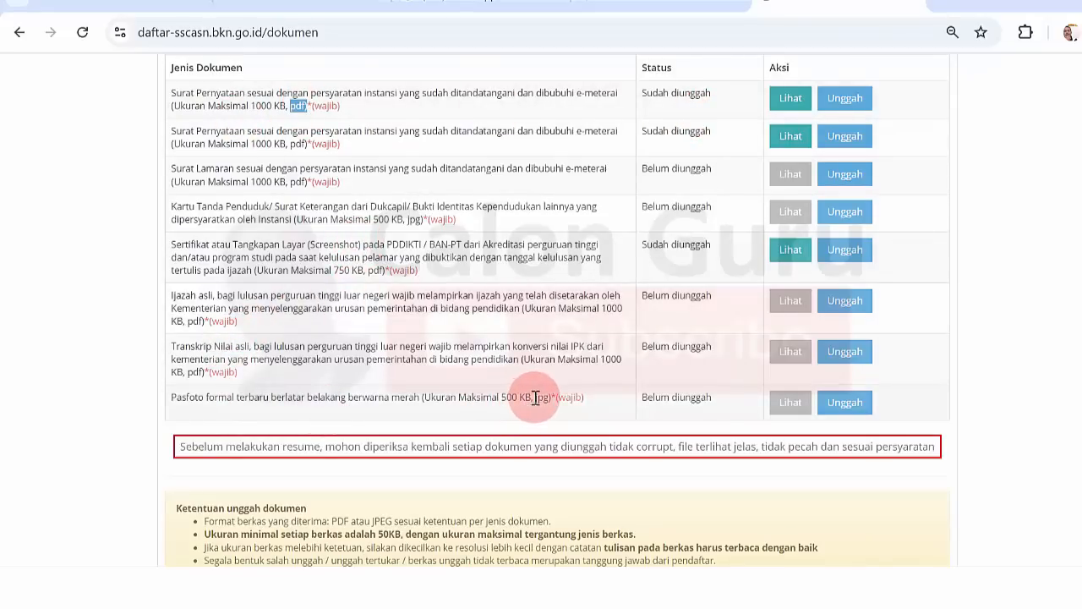
{"action": "left_click_drag", "start_coordinate": [536, 397], "coordinate": [554, 397]}
{"action": "left_click", "coordinate": [517, 357]}
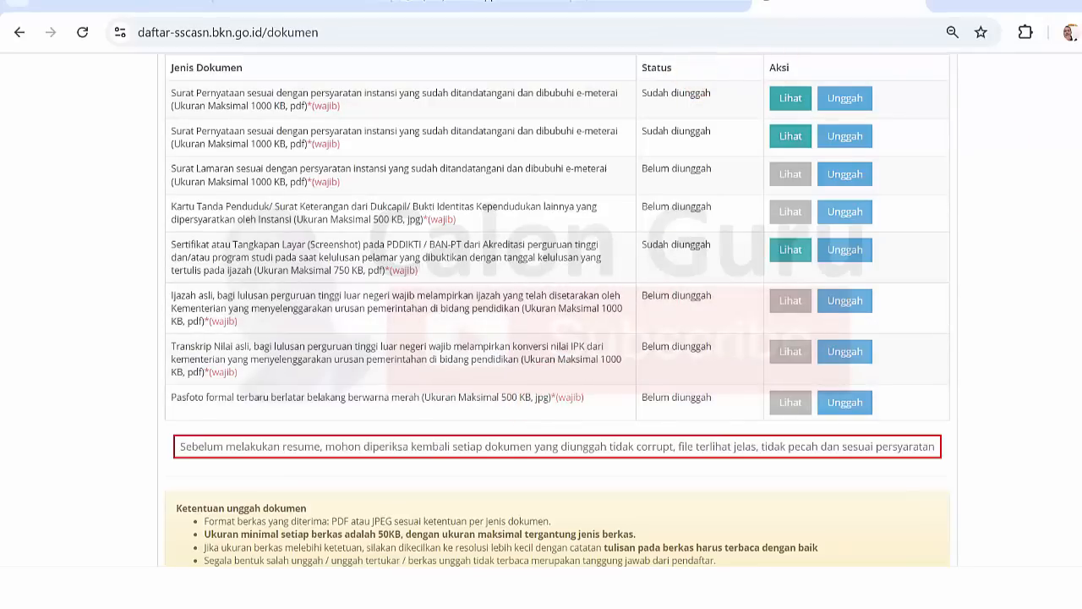
Highlight the rule on minimum and maximum file size in the document upload terms
{"action": "scroll", "coordinate": [888, 247], "scroll_direction": "down", "scroll_amount": 1}
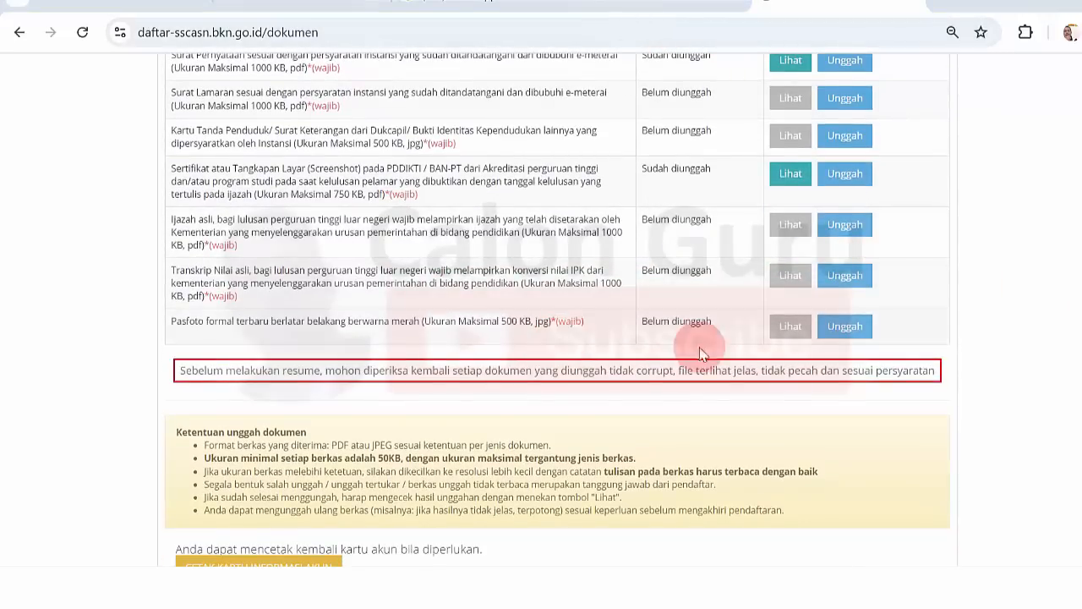
{"action": "scroll", "coordinate": [198, 349], "scroll_direction": "down", "scroll_amount": 1}
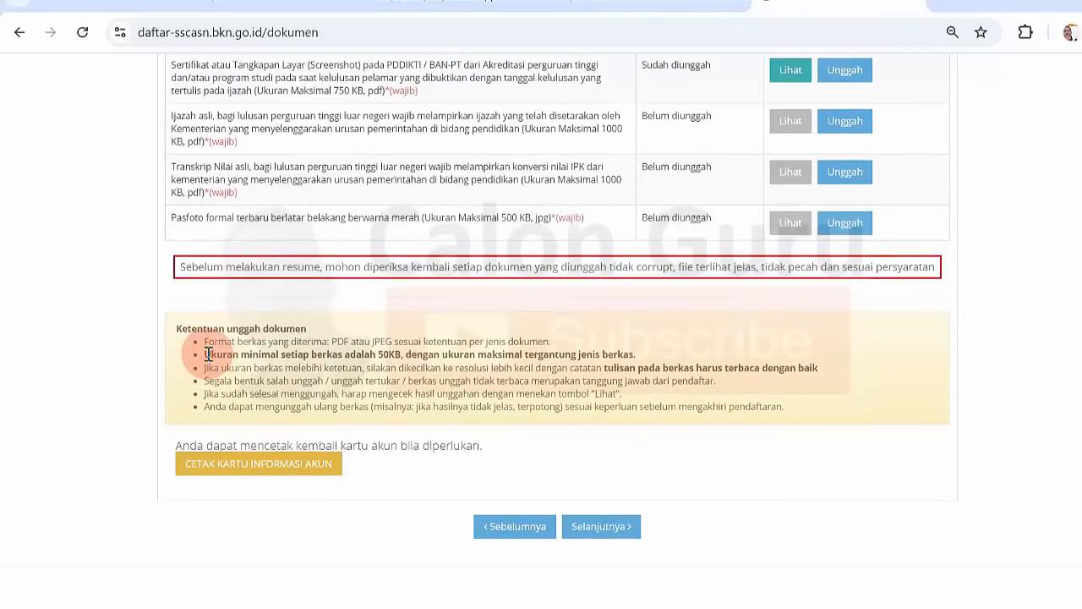
{"action": "left_click_drag", "start_coordinate": [208, 354], "coordinate": [364, 356]}
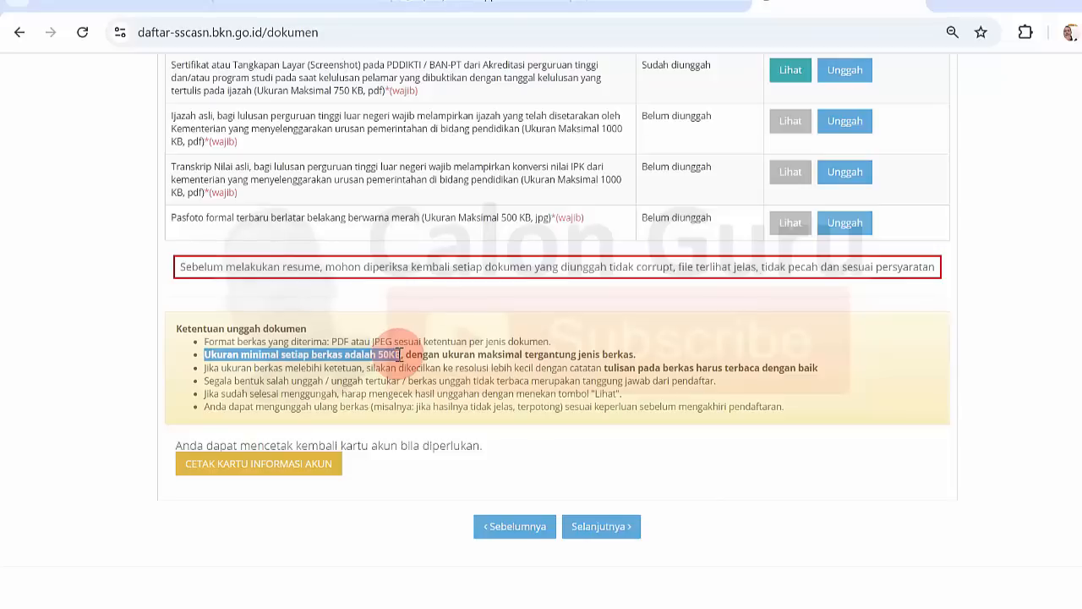
{"action": "left_click_drag", "start_coordinate": [399, 355], "coordinate": [625, 350]}
{"action": "left_click", "coordinate": [625, 350]}
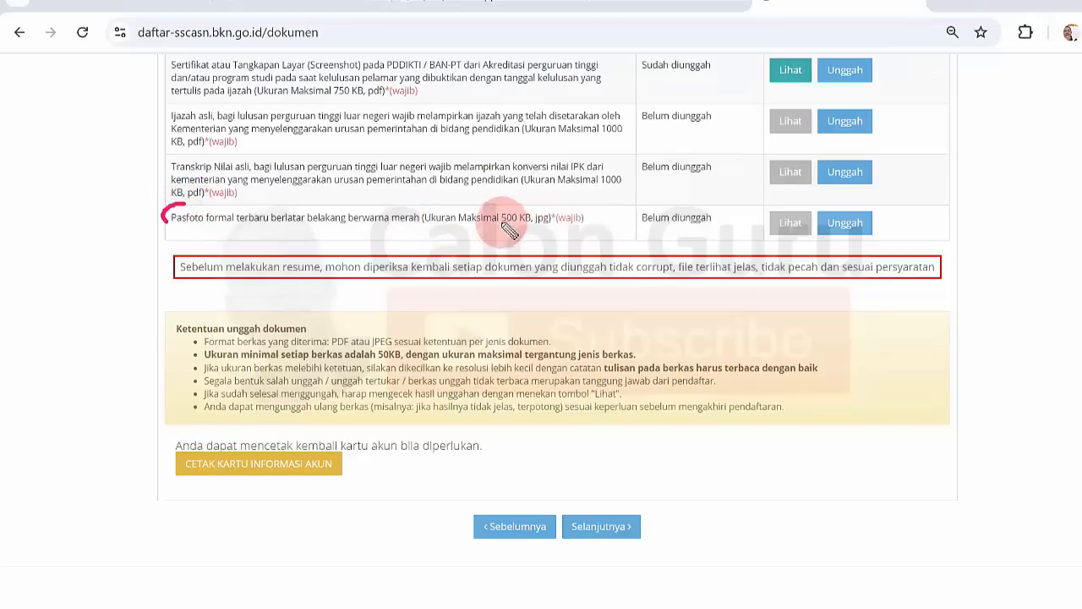
Underline the Pasfoto's 500 KB limit, the 50KB minimum size and the Transkrip Nilai's 1000 KB limit with the annotation pen
{"action": "left_click_drag", "start_coordinate": [500, 226], "coordinate": [523, 228]}
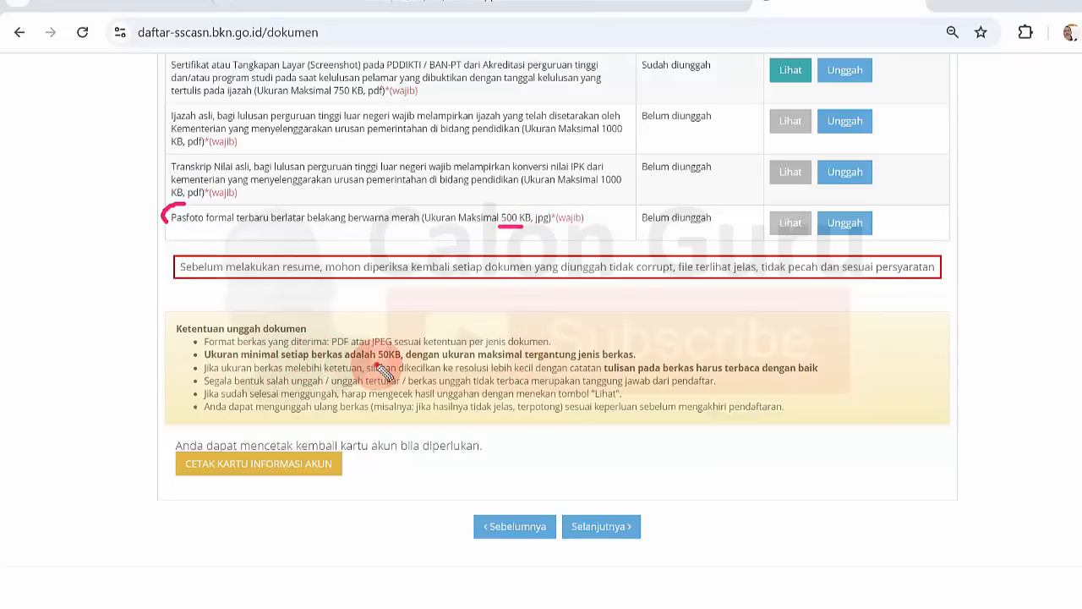
{"action": "left_click_drag", "start_coordinate": [376, 365], "coordinate": [386, 369]}
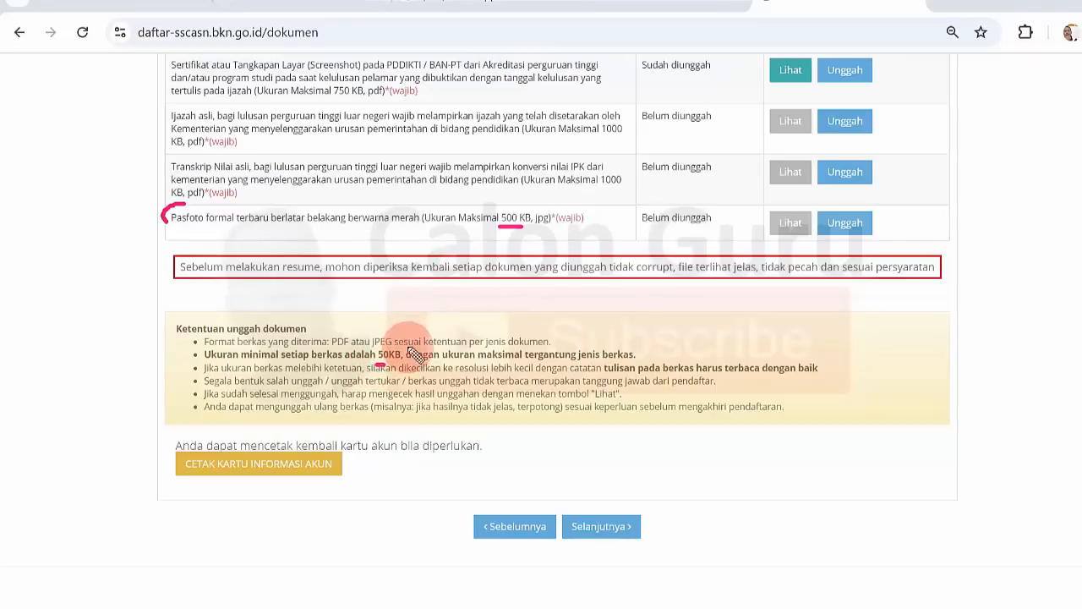
{"action": "left_click_drag", "start_coordinate": [374, 362], "coordinate": [392, 362]}
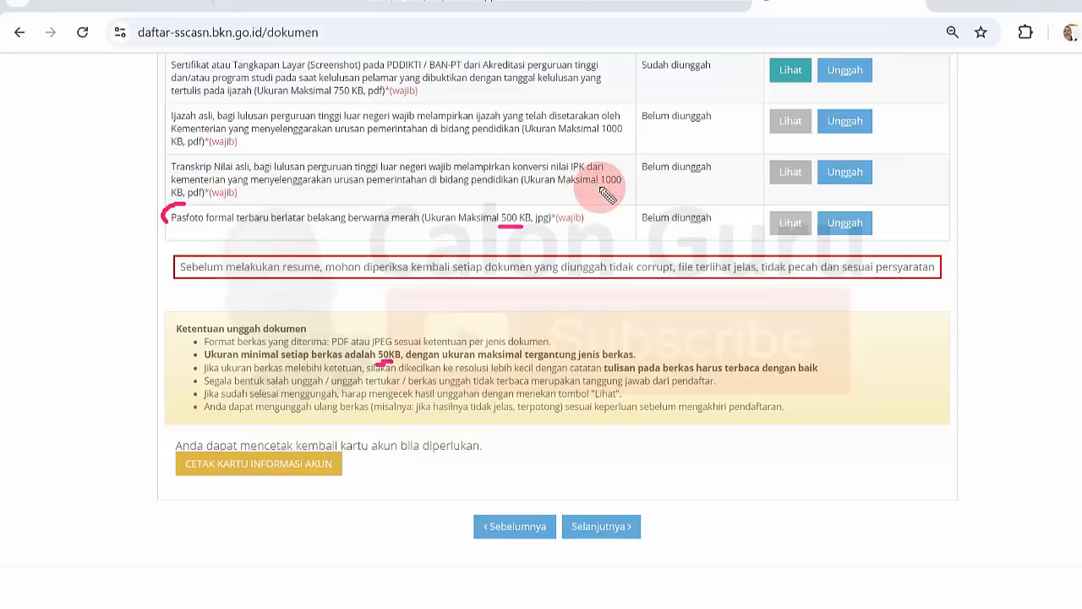
{"action": "left_click_drag", "start_coordinate": [599, 187], "coordinate": [618, 190]}
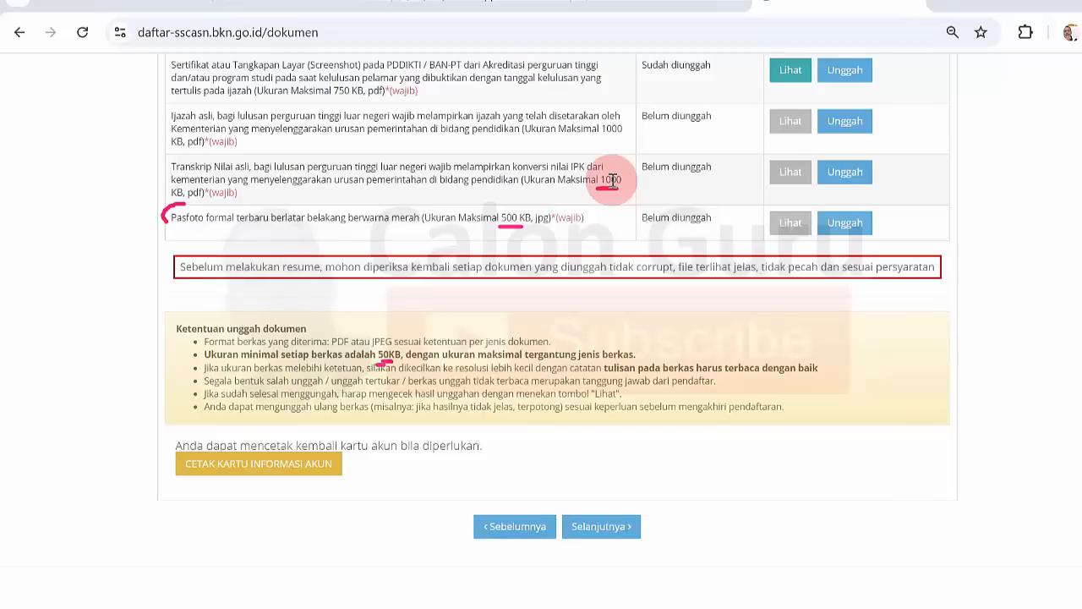
Highlight the maximum file size text in the Transkrip Nilai row
{"action": "left_click_drag", "start_coordinate": [612, 179], "coordinate": [561, 180]}
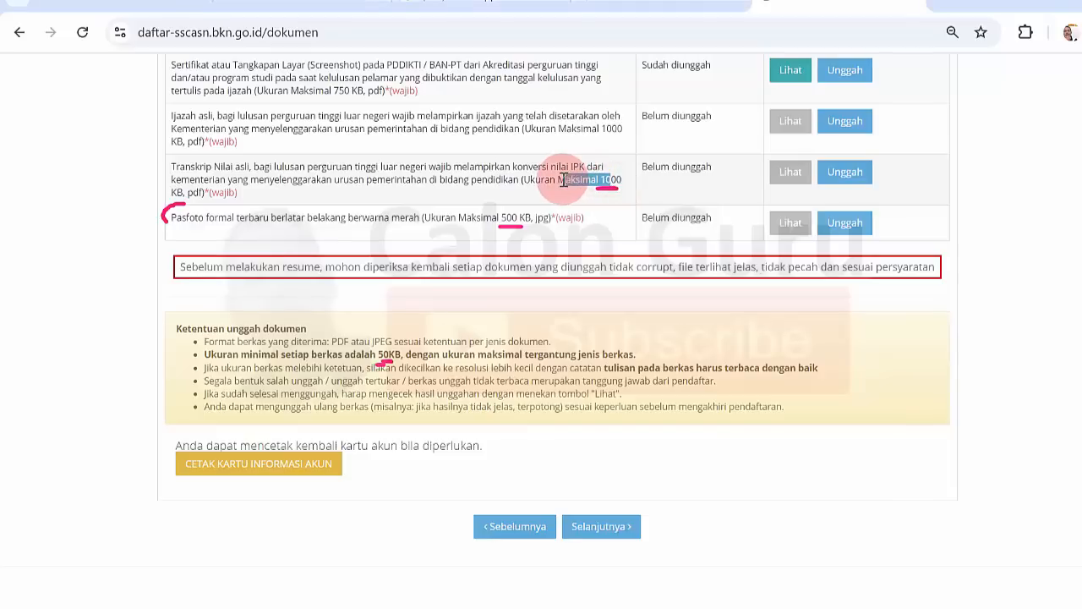
{"action": "left_click", "coordinate": [563, 180]}
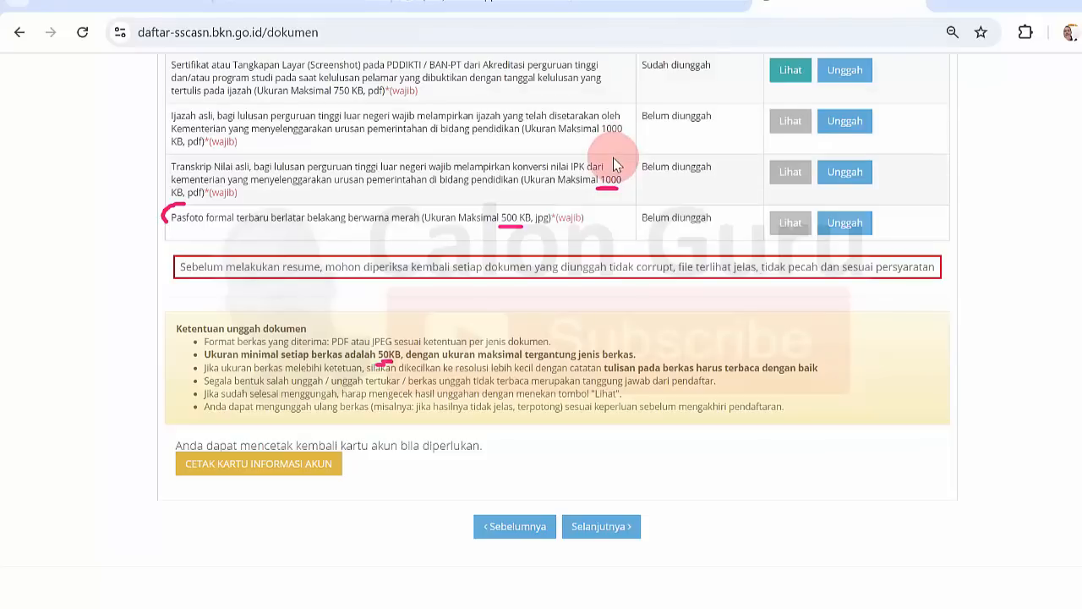
{"action": "left_click_drag", "start_coordinate": [521, 179], "coordinate": [596, 199]}
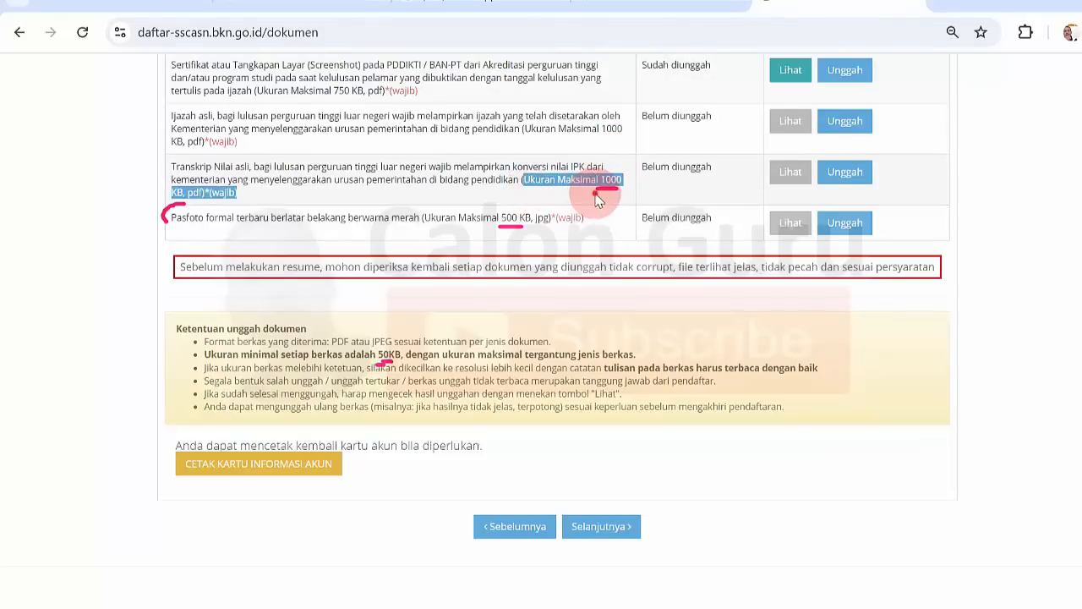
{"action": "left_click", "coordinate": [596, 199]}
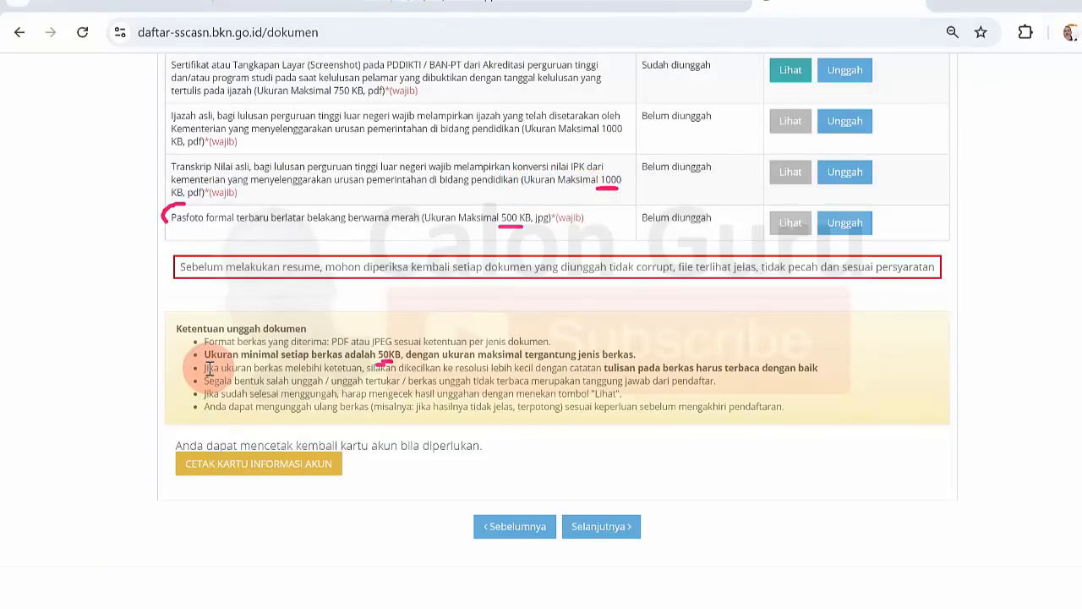
Highlight the rules on shrinking oversized files, responsibility for wrong uploads and checking uploaded results, and clear the pen marks
{"action": "left_click_drag", "start_coordinate": [209, 368], "coordinate": [869, 366]}
{"action": "left_click", "coordinate": [869, 370]}
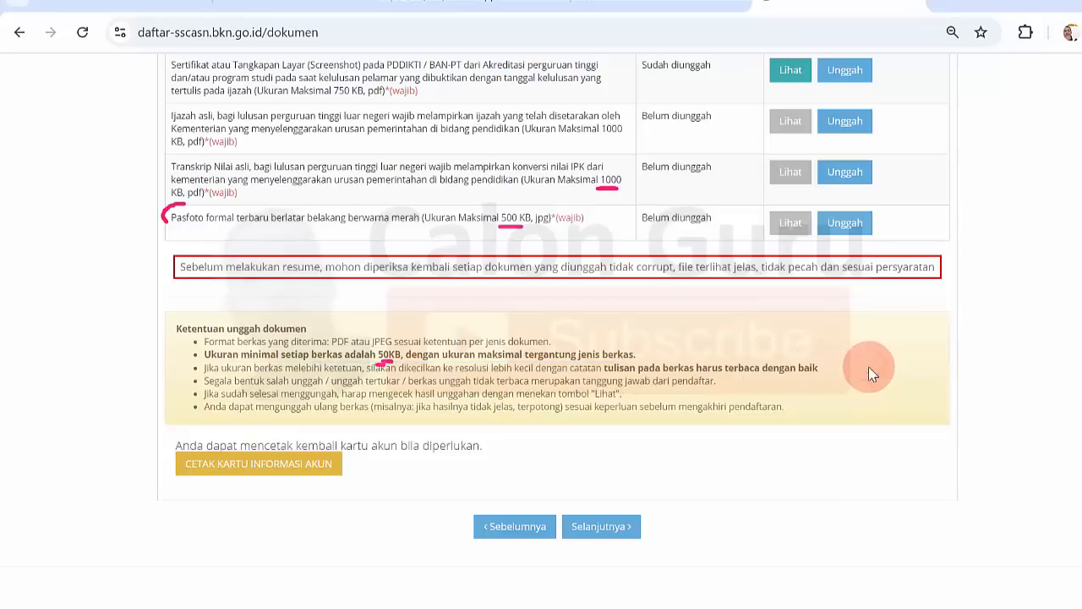
{"action": "left_click_drag", "start_coordinate": [209, 382], "coordinate": [663, 375]}
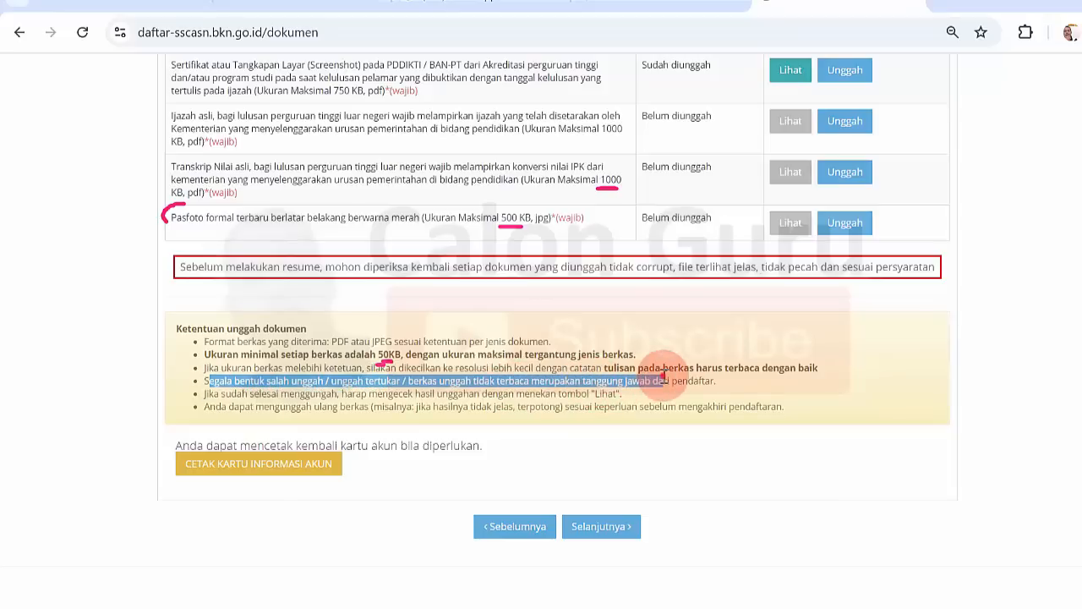
{"action": "left_click", "coordinate": [664, 374]}
{"action": "left_click_drag", "start_coordinate": [248, 395], "coordinate": [519, 393]}
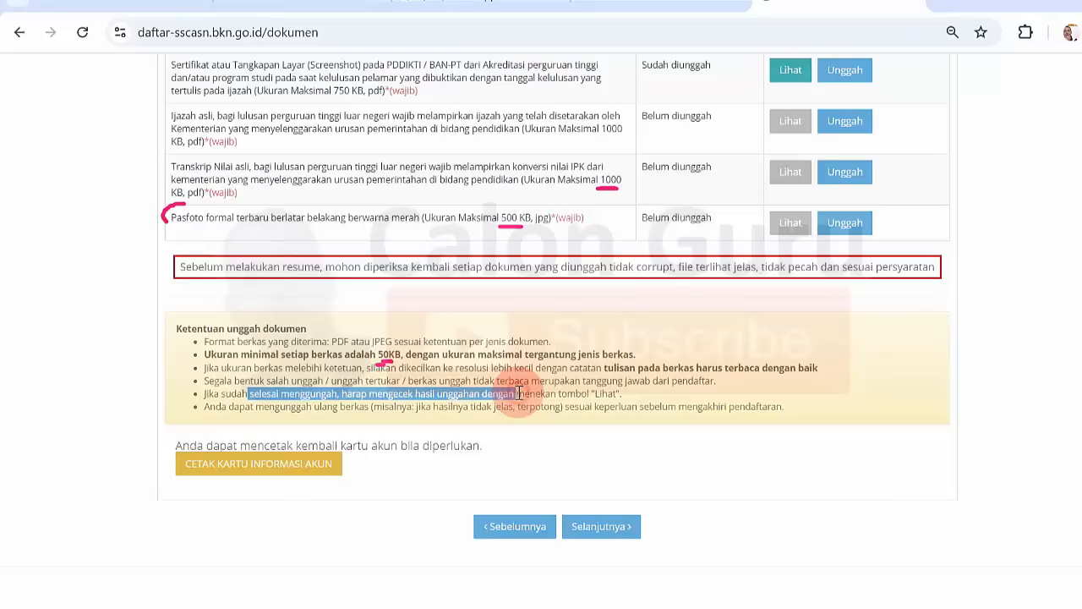
{"action": "left_click", "coordinate": [520, 393]}
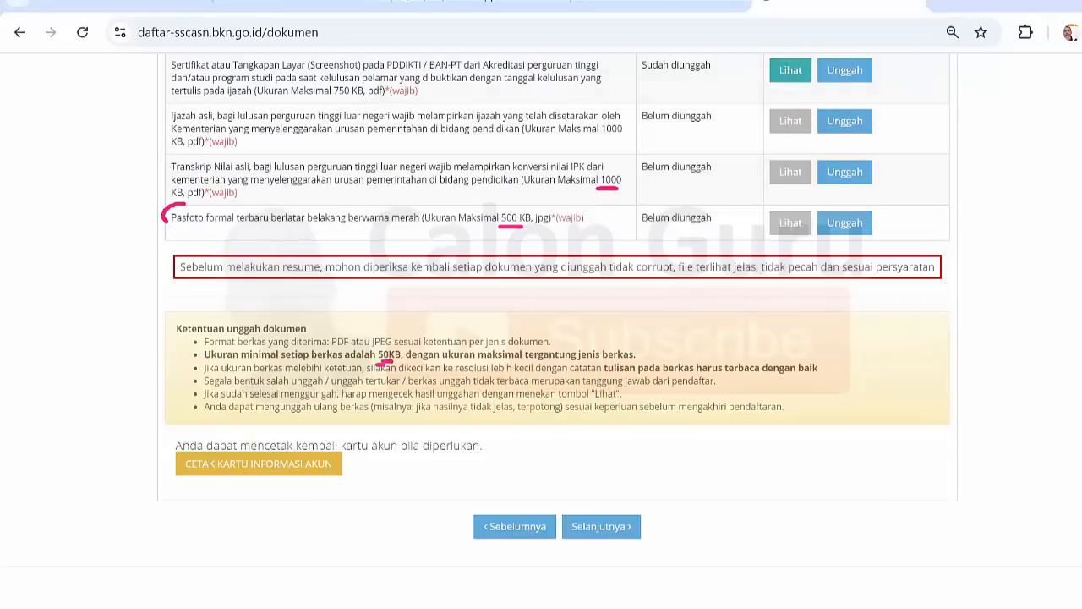
{"action": "key", "text": "Escape"}
{"action": "scroll", "coordinate": [558, 307], "scroll_direction": "up", "scroll_amount": 3}
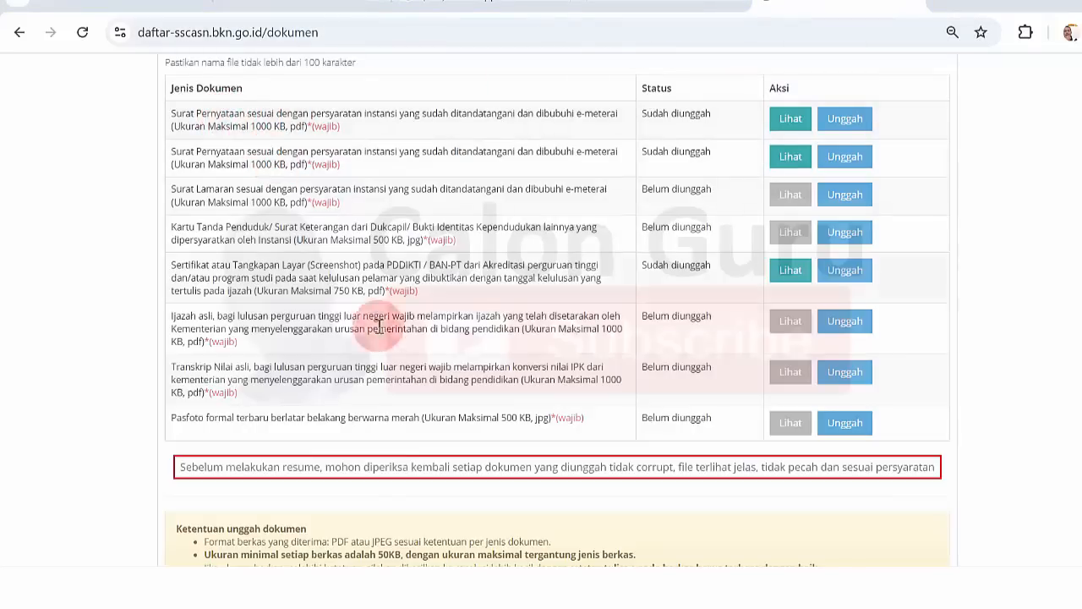
Highlight the Pasfoto row's description, covering the red background requirement and the maximum file size
{"action": "left_click_drag", "start_coordinate": [244, 418], "coordinate": [343, 423]}
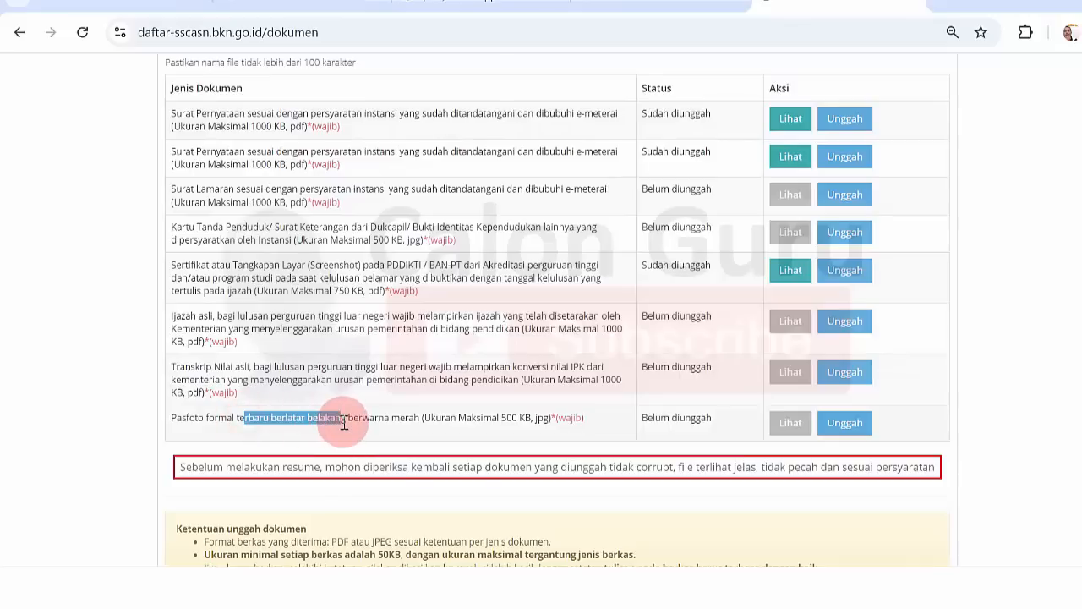
{"action": "left_click", "coordinate": [343, 422]}
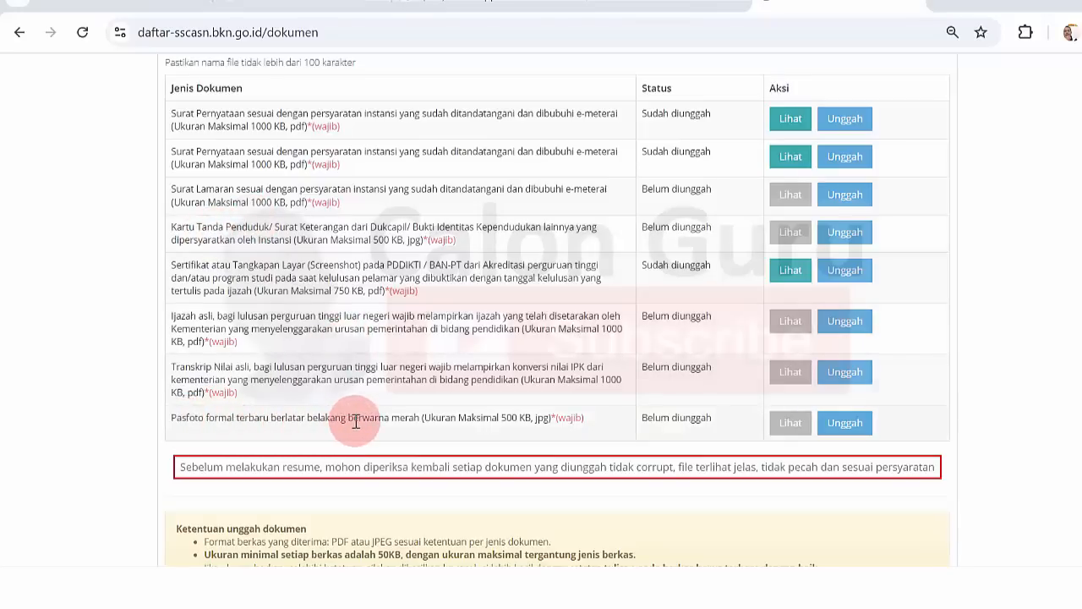
{"action": "left_click_drag", "start_coordinate": [172, 417], "coordinate": [506, 413]}
{"action": "left_click", "coordinate": [506, 413]}
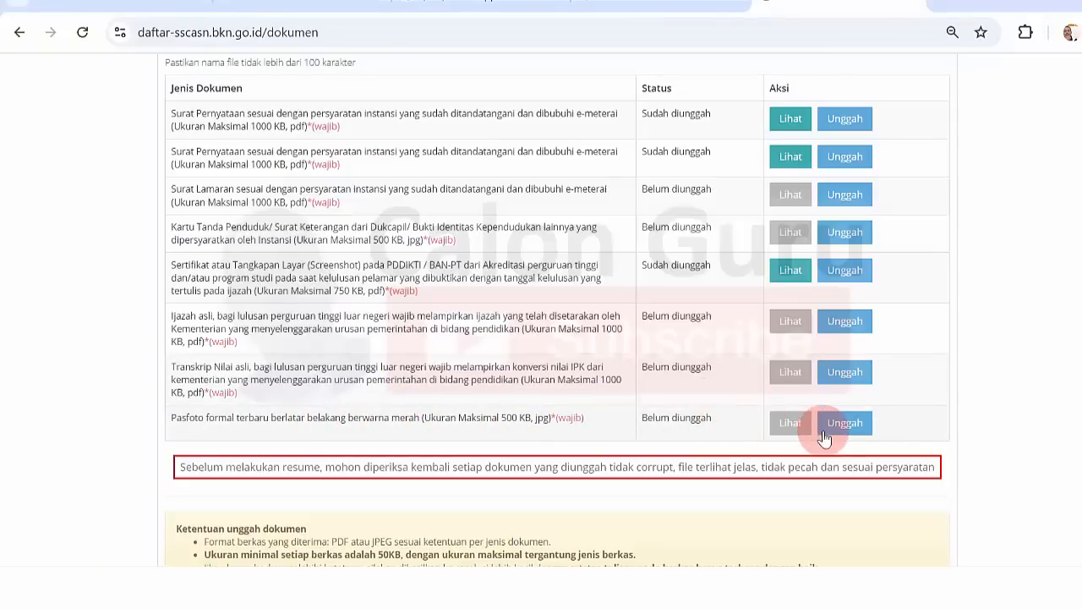
Try to upload the image file Foto for the Pasfoto document
{"action": "left_click", "coordinate": [857, 427]}
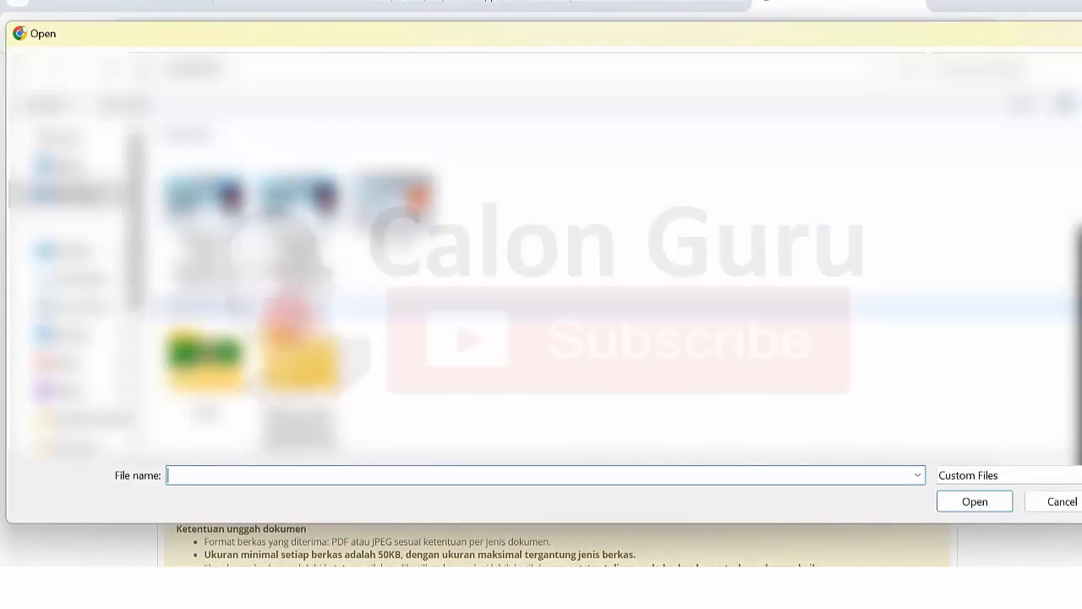
{"action": "left_click_drag", "start_coordinate": [136, 274], "coordinate": [131, 368]}
{"action": "left_click", "coordinate": [93, 328]}
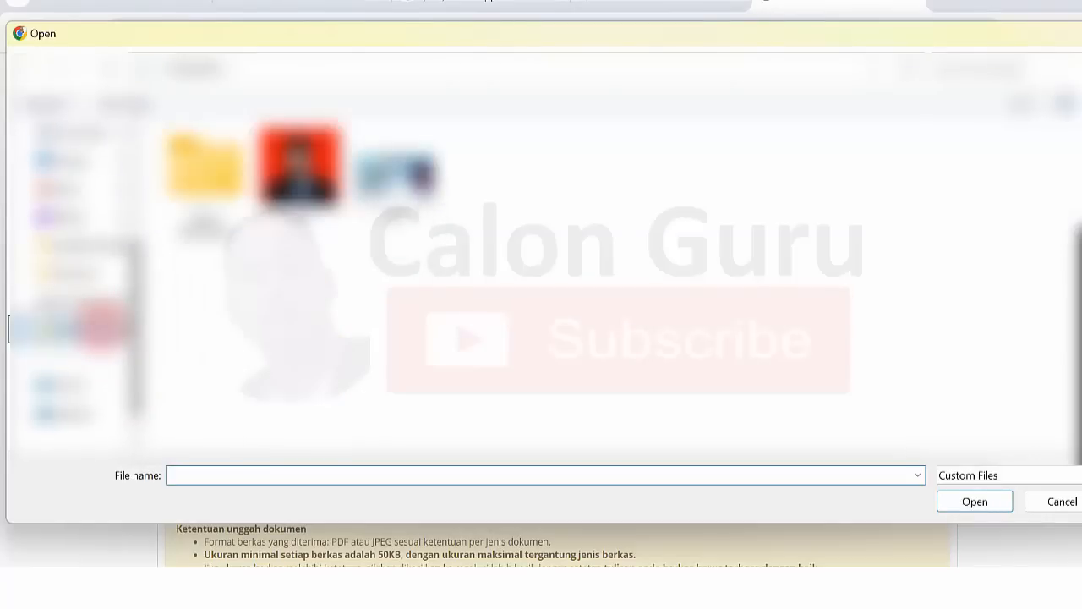
{"action": "left_click", "coordinate": [300, 169]}
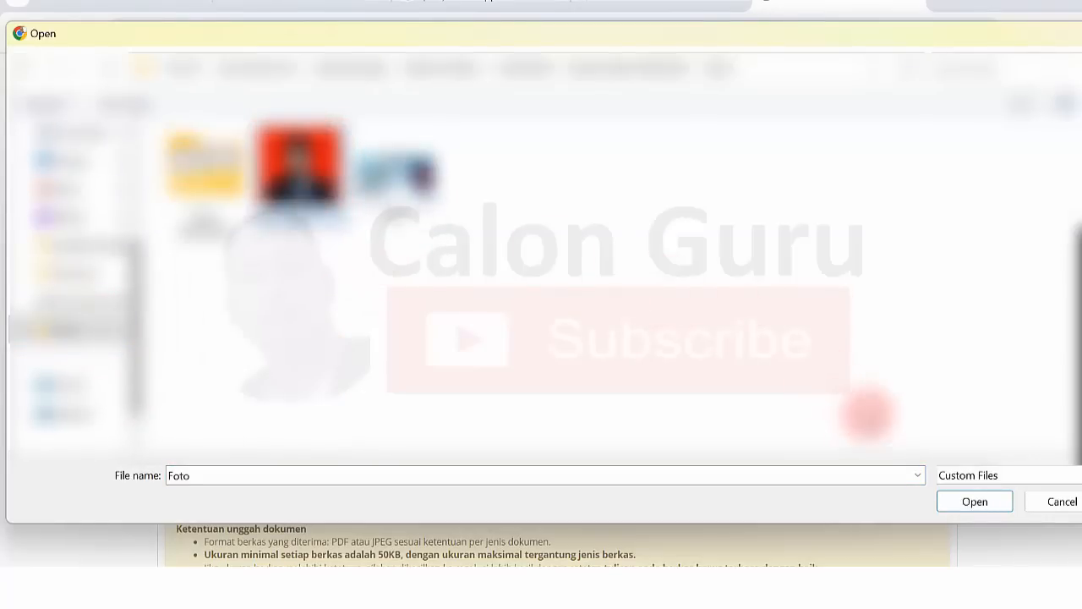
{"action": "left_click", "coordinate": [977, 501]}
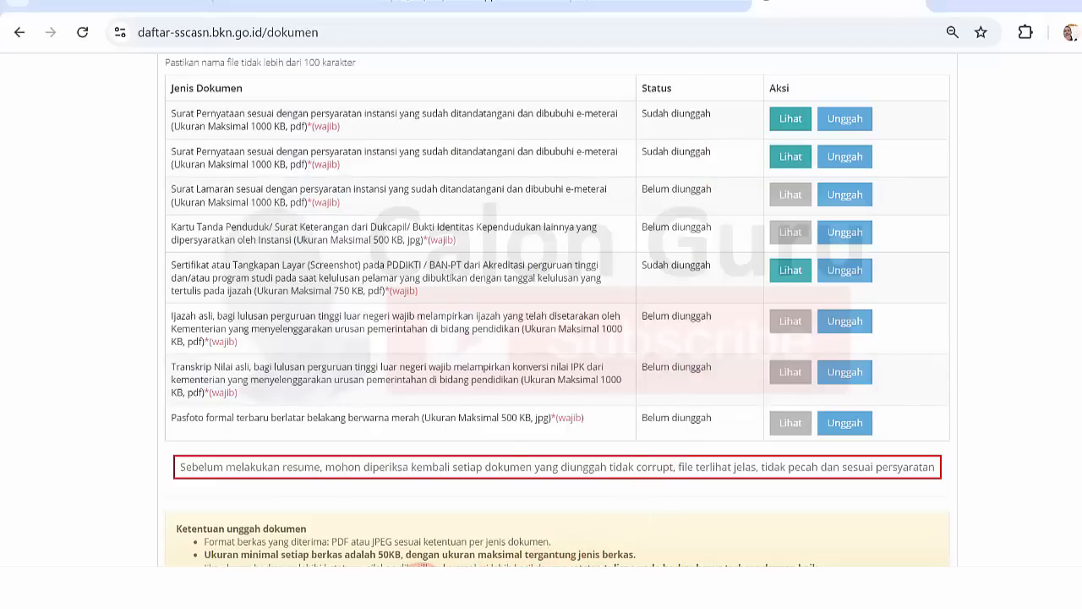
Check the Foto file's size in File Explorer, and highlight the 50KB minimum in the upload terms back on the SSCASN page
{"action": "mouse_move", "coordinate": [414, 565]}
{"action": "left_click", "coordinate": [420, 538]}
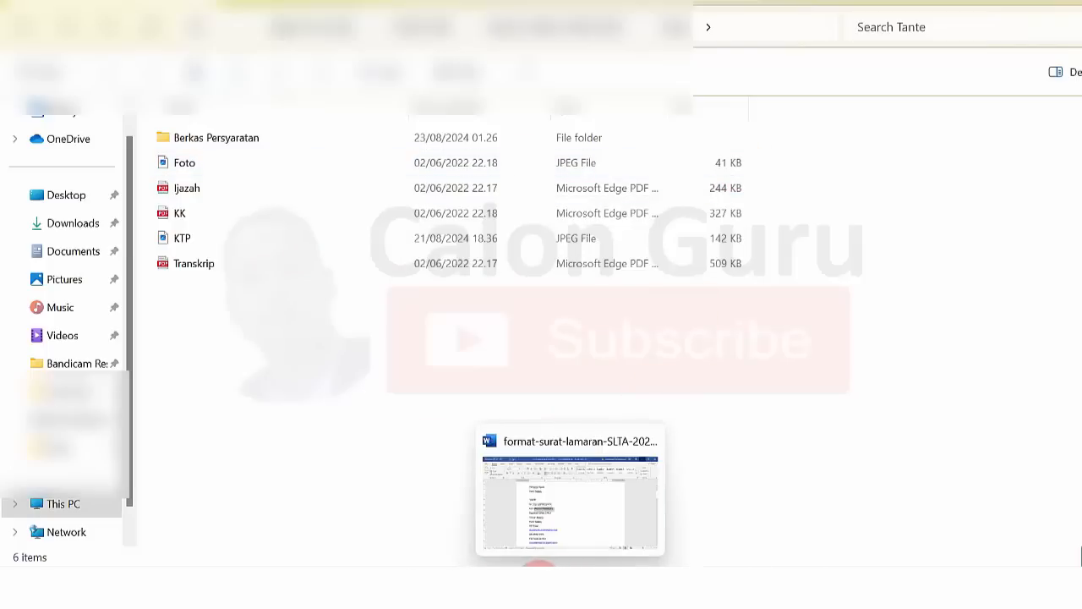
{"action": "left_click", "coordinate": [538, 583]}
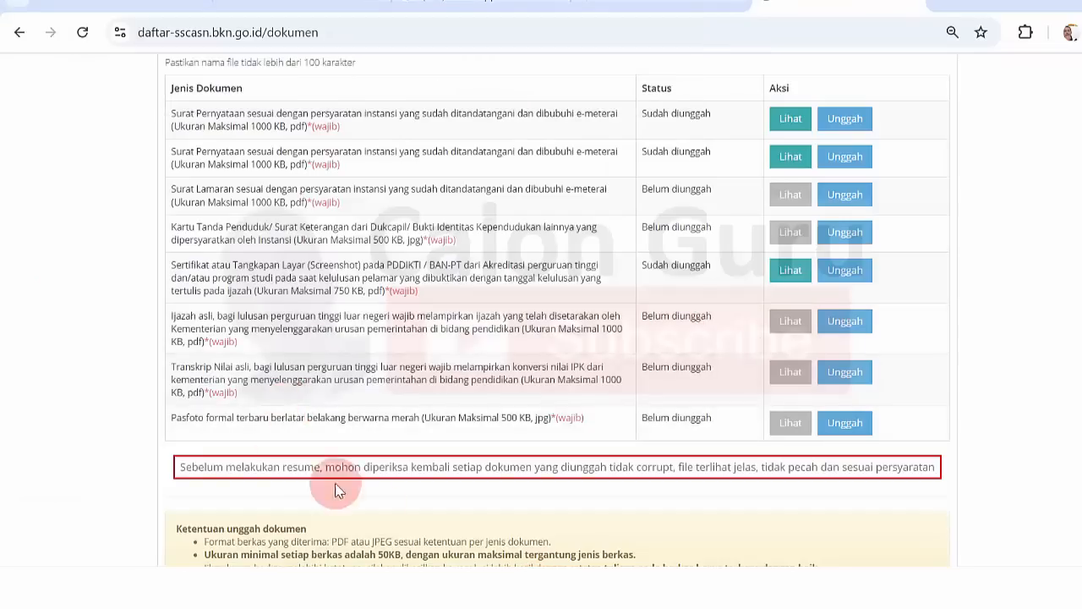
{"action": "scroll", "coordinate": [558, 339], "scroll_direction": "down", "scroll_amount": 1}
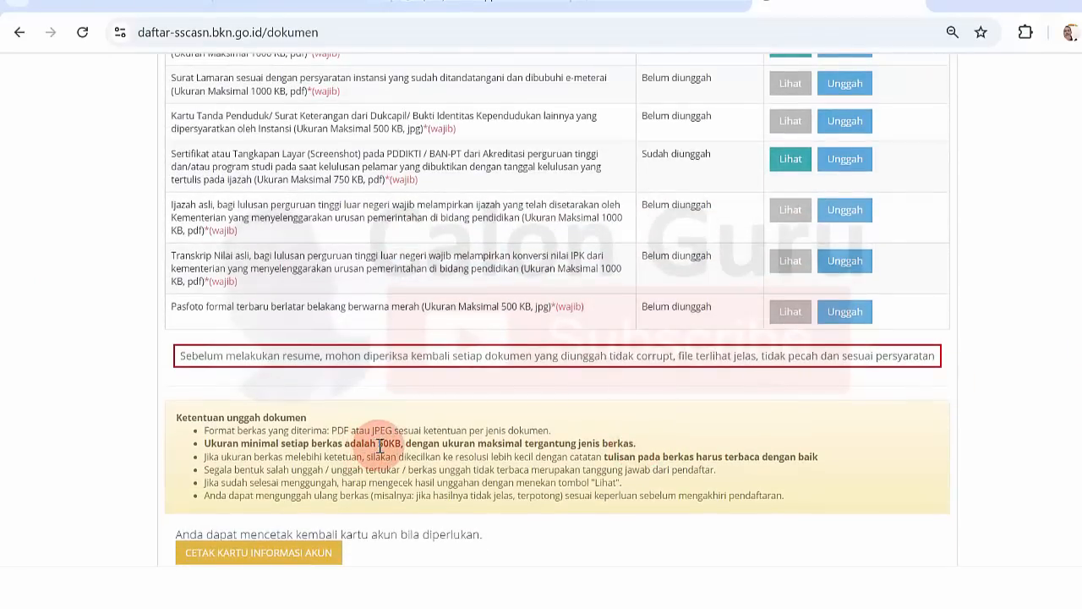
{"action": "mouse_move", "coordinate": [379, 444]}
{"action": "left_mouse_down"}
{"action": "mouse_move", "coordinate": [396, 444]}
{"action": "mouse_move", "coordinate": [386, 443]}
{"action": "left_mouse_up"}
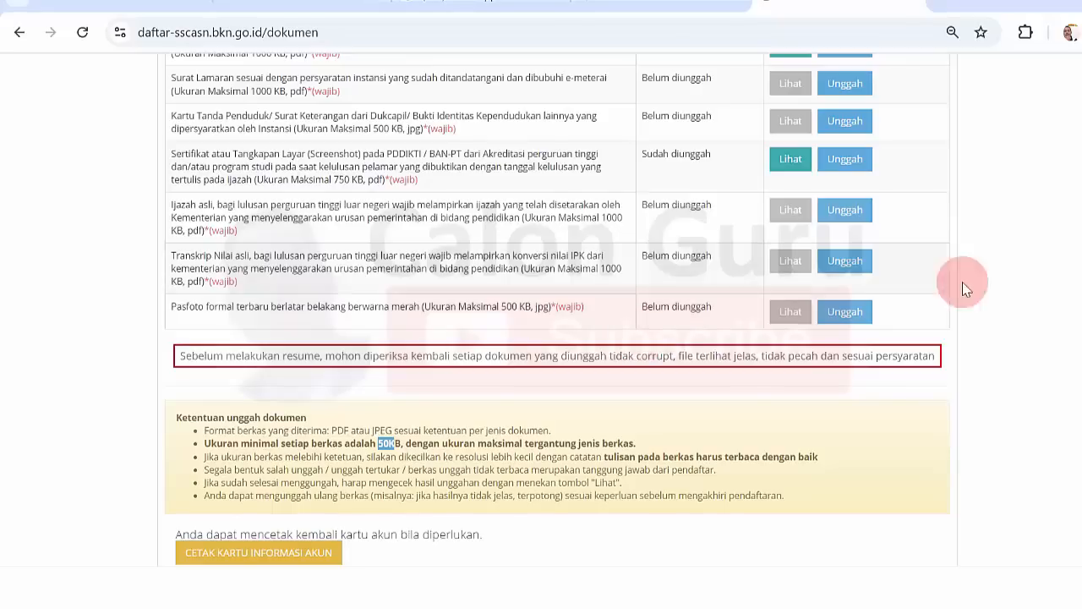
{"action": "left_click", "coordinate": [1011, 276]}
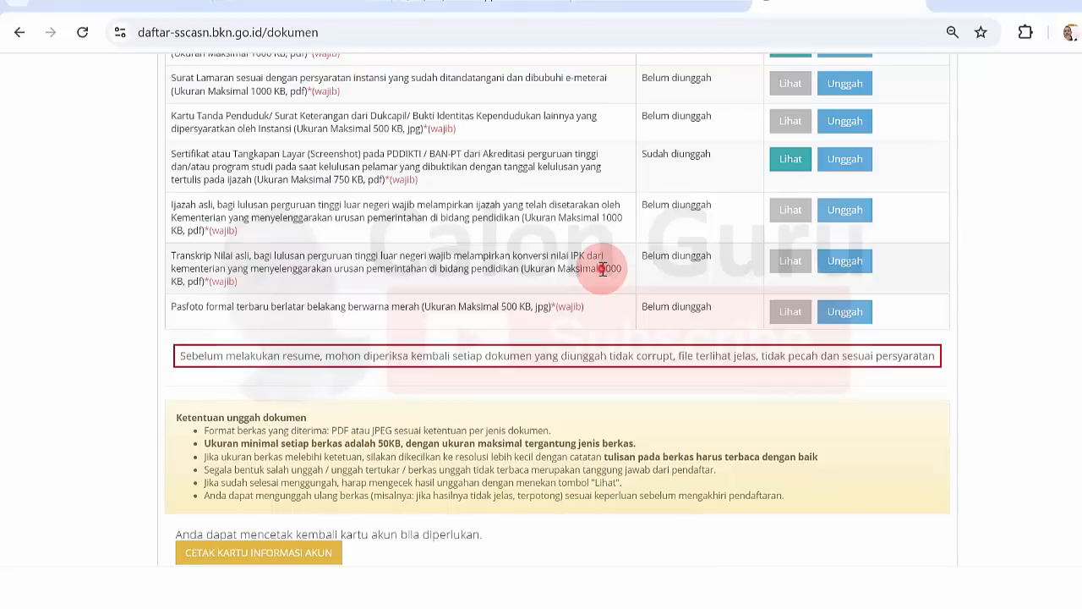
Highlight the 1000 KB limit in the Transkrip Nilai row and upload the PDF file Transkrip for it
{"action": "left_click_drag", "start_coordinate": [602, 269], "coordinate": [627, 277]}
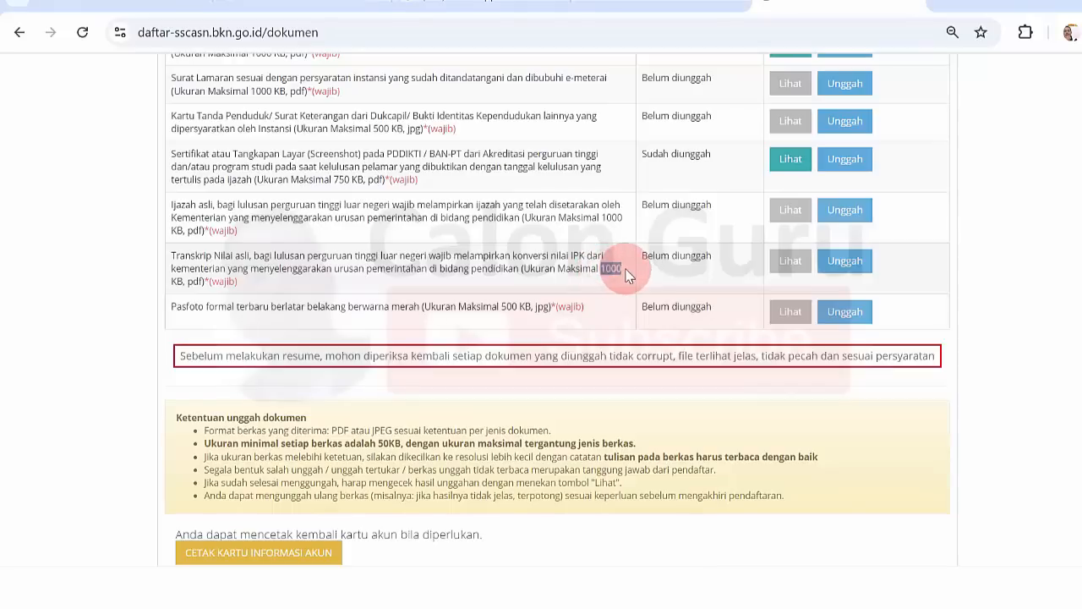
{"action": "left_click", "coordinate": [839, 267]}
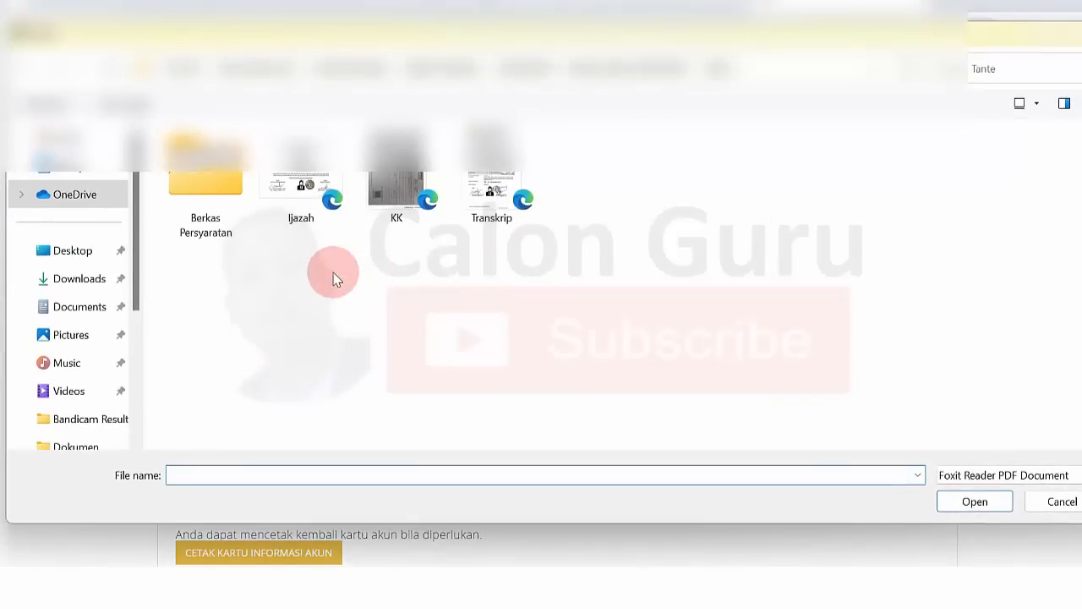
{"action": "left_click", "coordinate": [478, 175]}
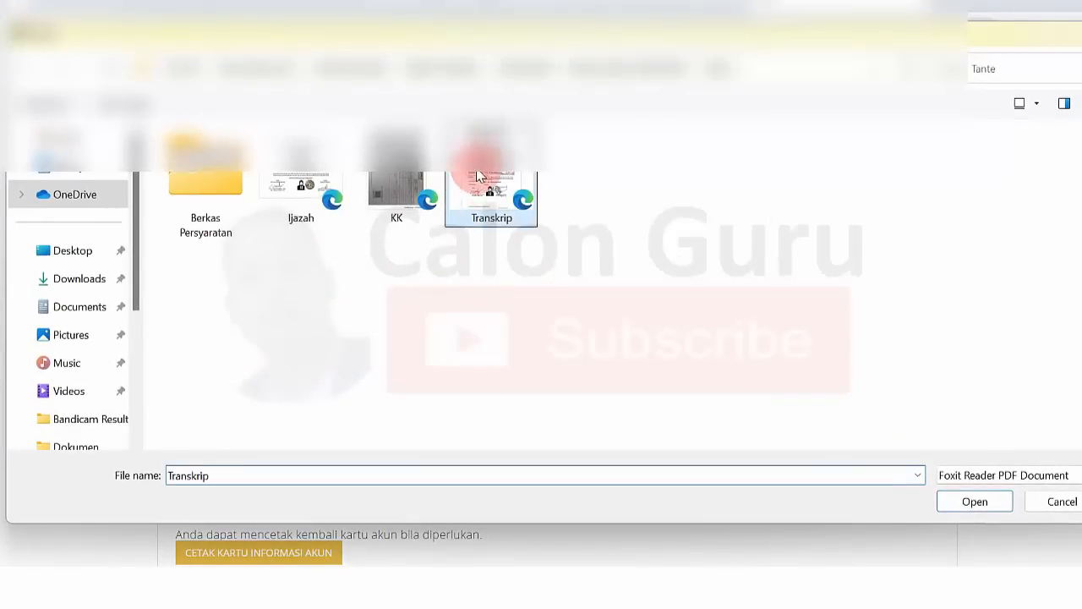
{"action": "left_click", "coordinate": [974, 499]}
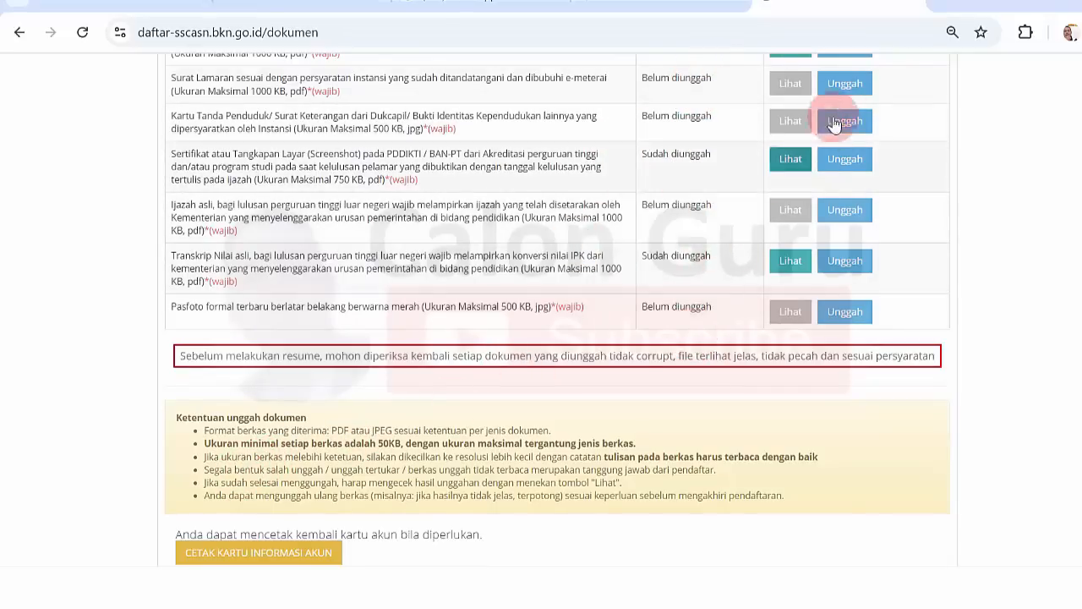
View the uploaded Transkrip Nilai document to check its legibility, and close the preview window
{"action": "scroll", "coordinate": [1072, 354], "scroll_direction": "up", "scroll_amount": 1}
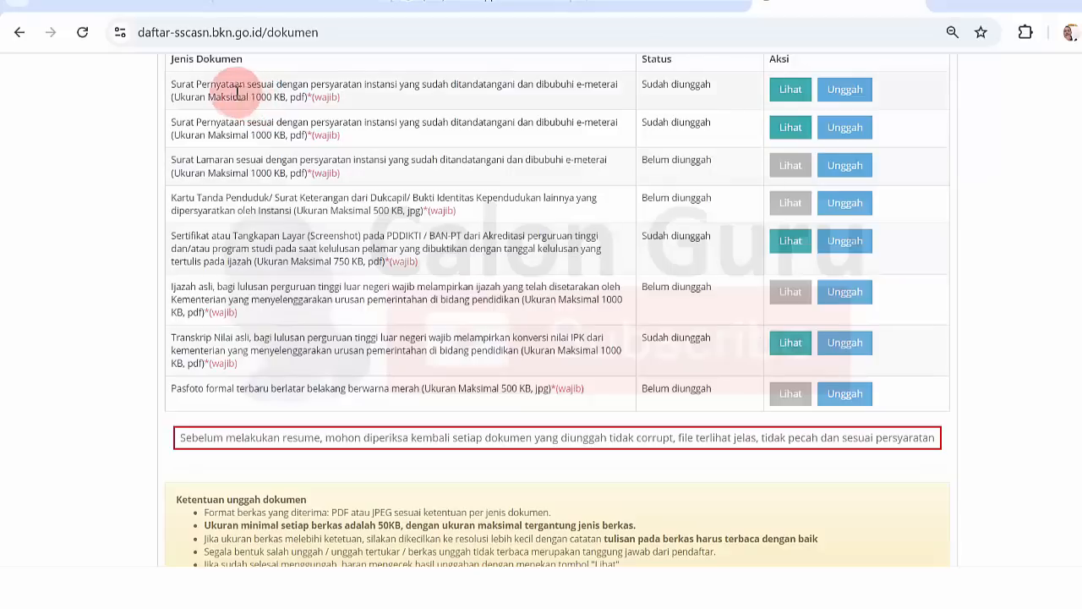
{"action": "left_click", "coordinate": [792, 343]}
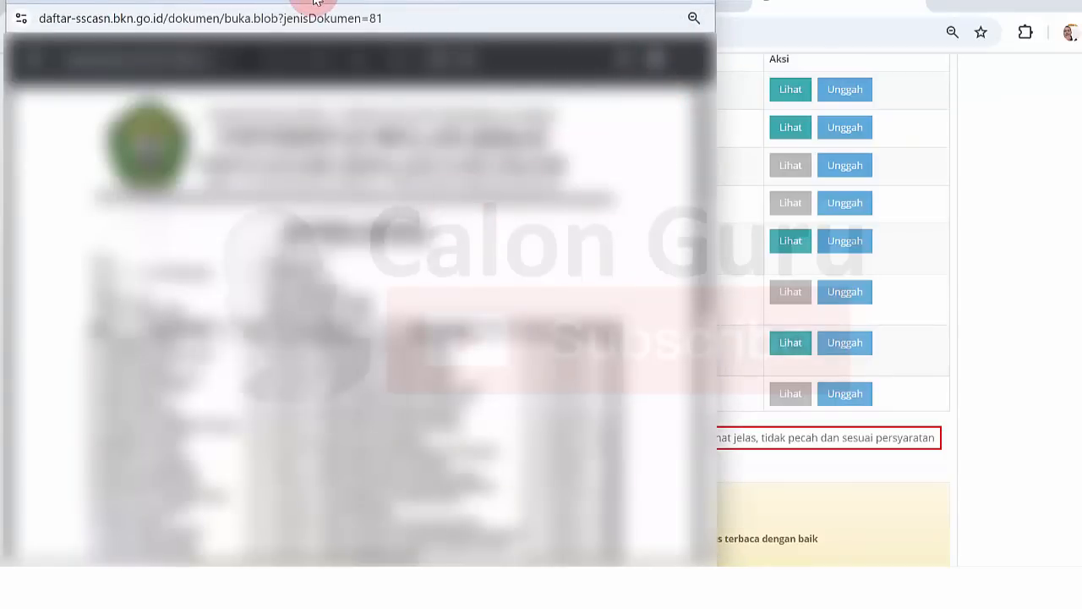
{"action": "left_click_drag", "start_coordinate": [318, 2], "coordinate": [317, 9]}
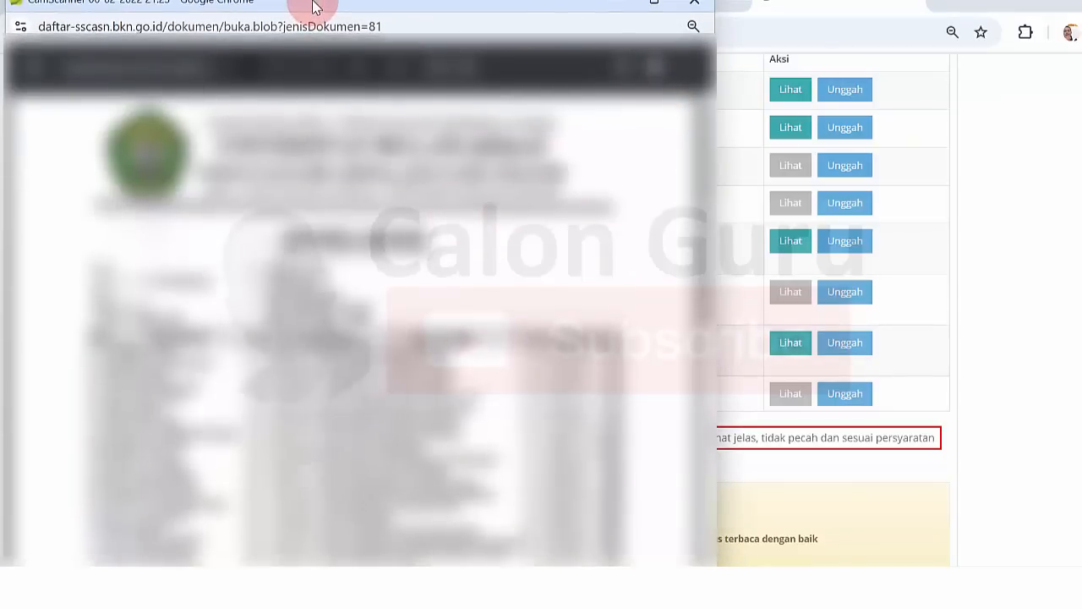
{"action": "left_click", "coordinate": [692, 12]}
View the uploaded file of the first Surat Pernyataan, close its preview and return to the document list
{"action": "scroll", "coordinate": [1009, 228], "scroll_direction": "up", "scroll_amount": 1}
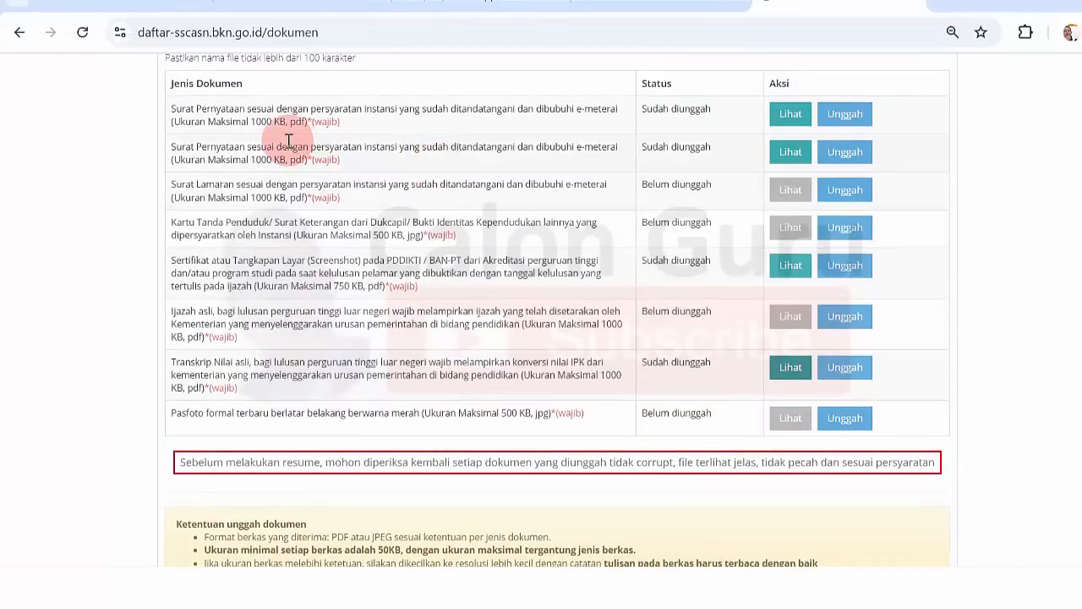
{"action": "left_click", "coordinate": [789, 115]}
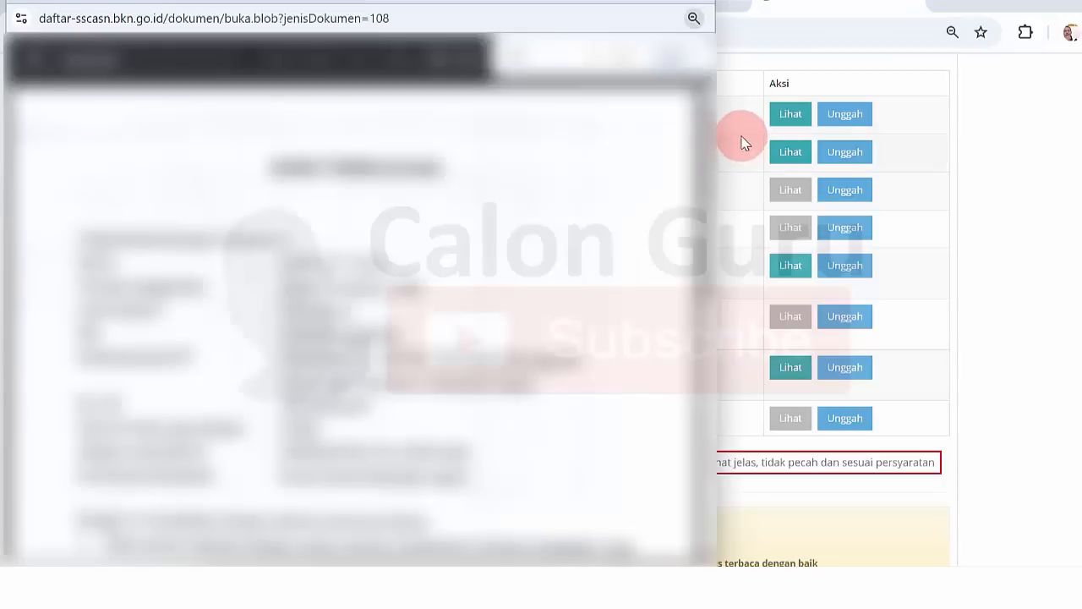
{"action": "left_click_drag", "start_coordinate": [706, 129], "coordinate": [708, 5]}
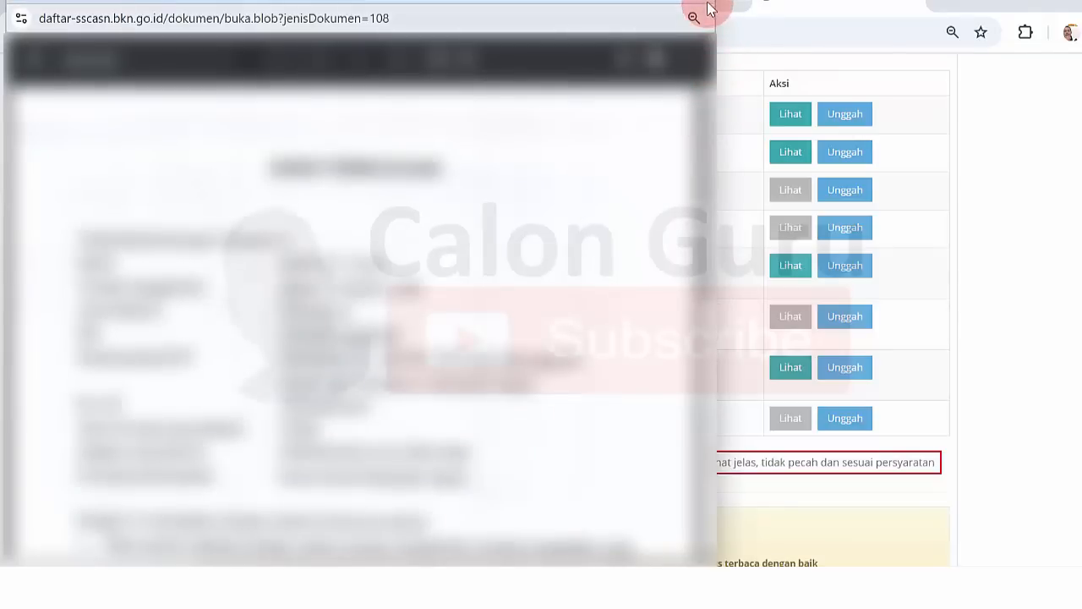
{"action": "left_click", "coordinate": [708, 5]}
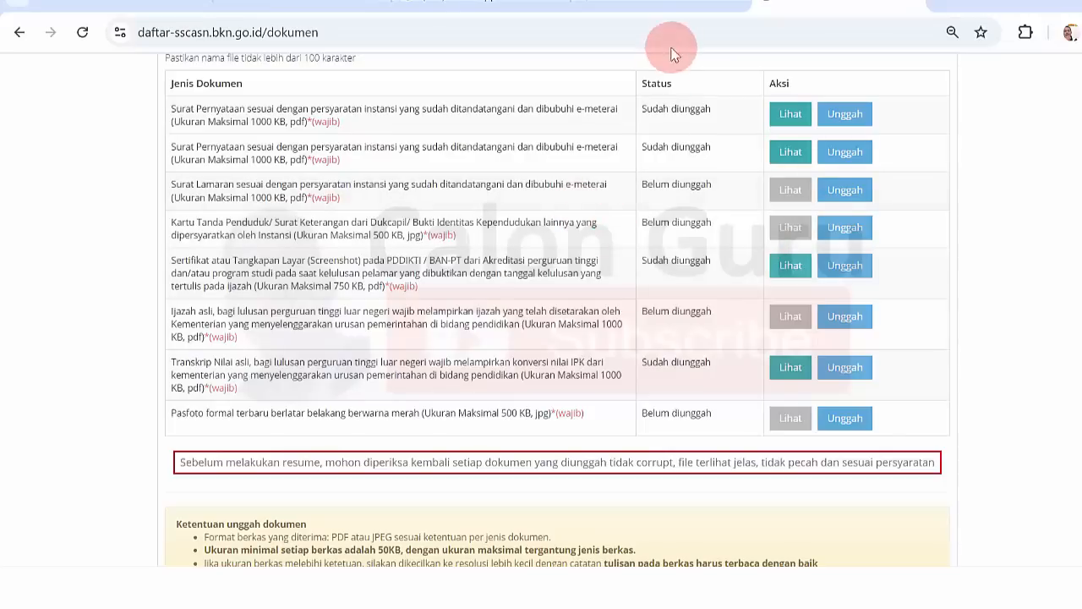
{"action": "left_click", "coordinate": [935, 133]}
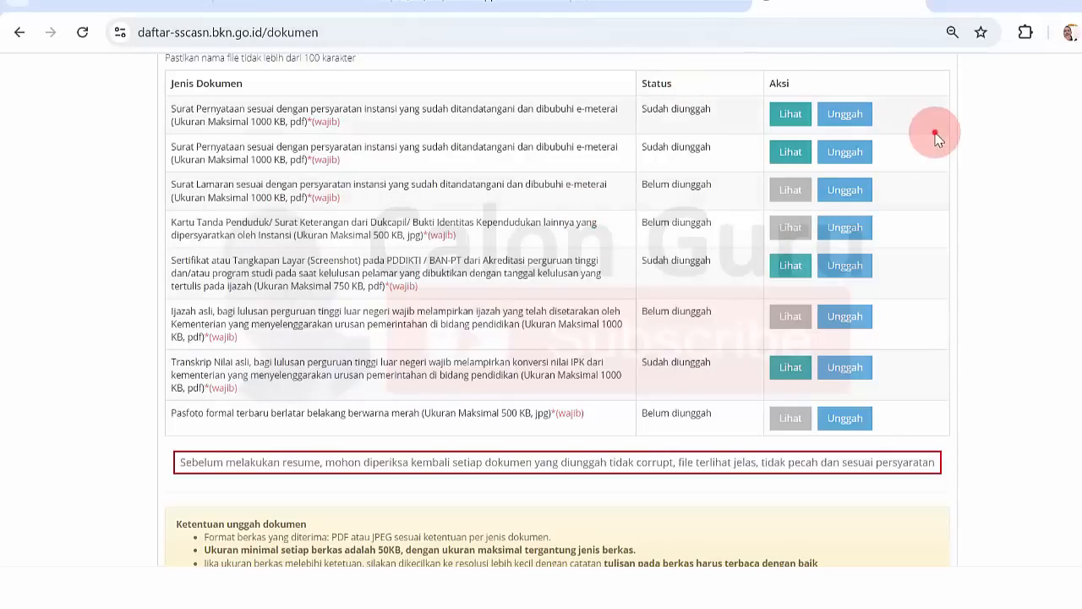
{"action": "scroll", "coordinate": [1057, 279], "scroll_direction": "down", "scroll_amount": 1}
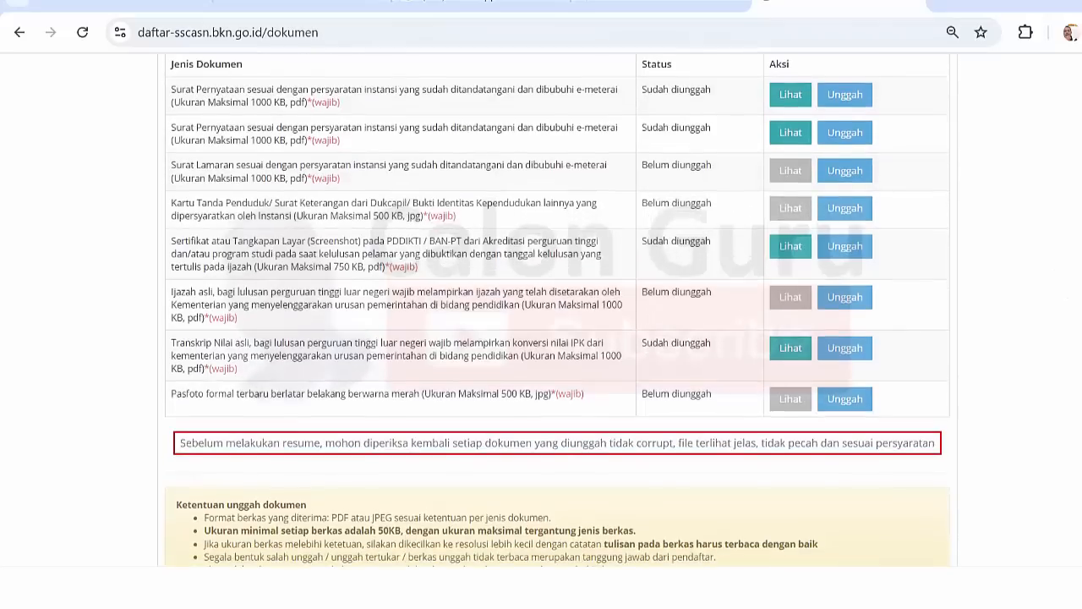